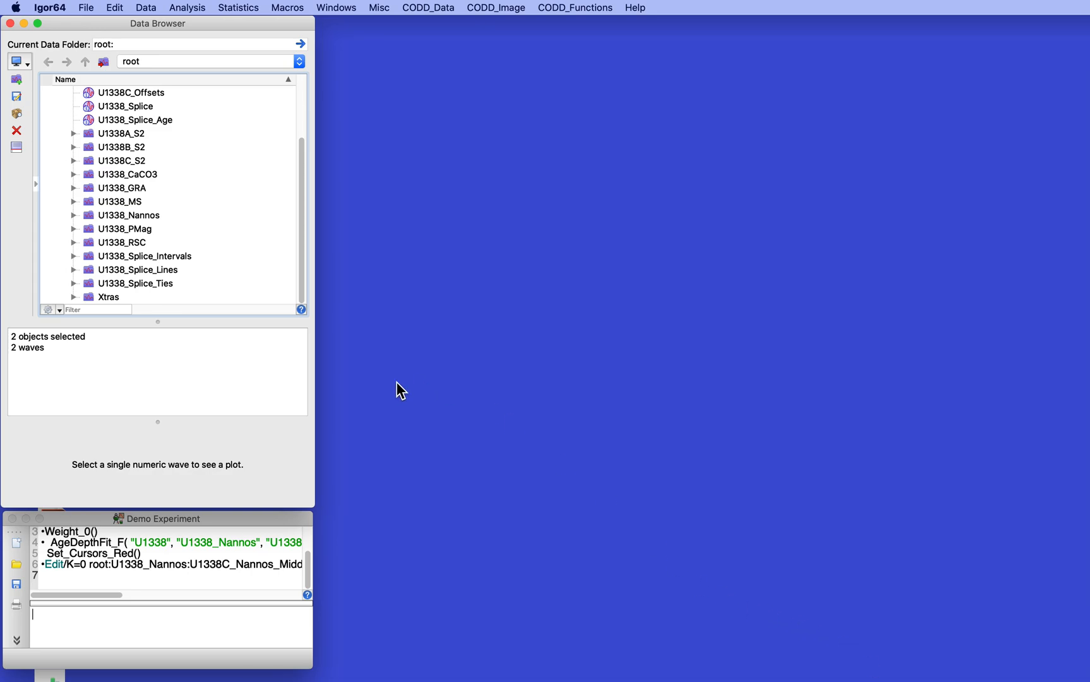
Examine the waves stored in the U1338_PMag data folder, then collapse the folder.
left_click(217, 190)
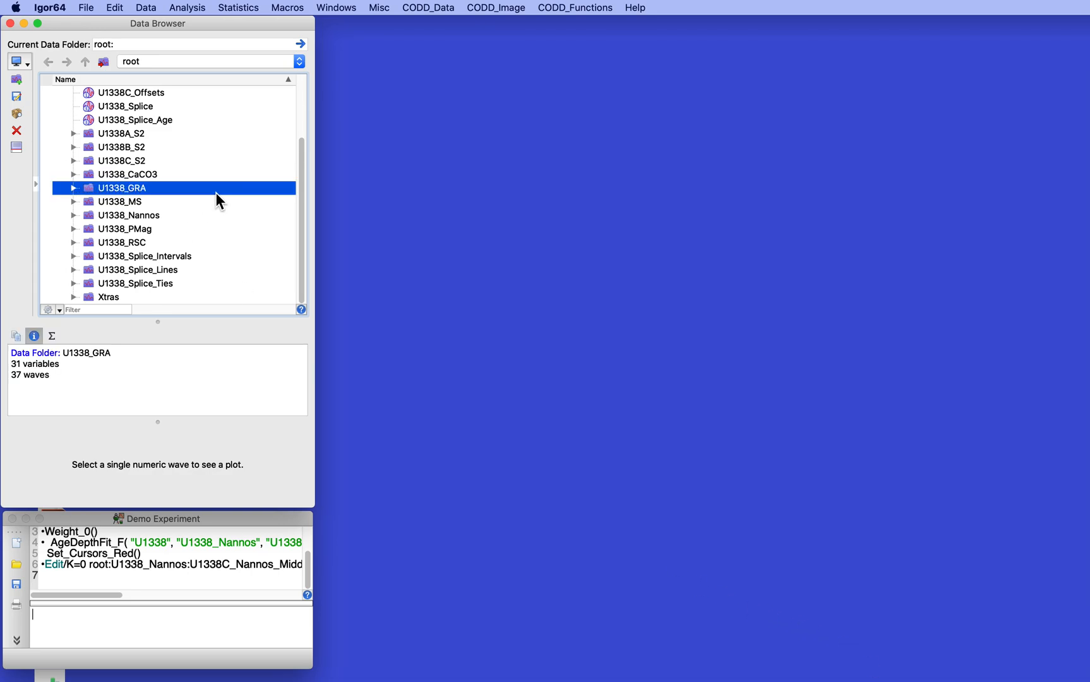
left_click(88, 233)
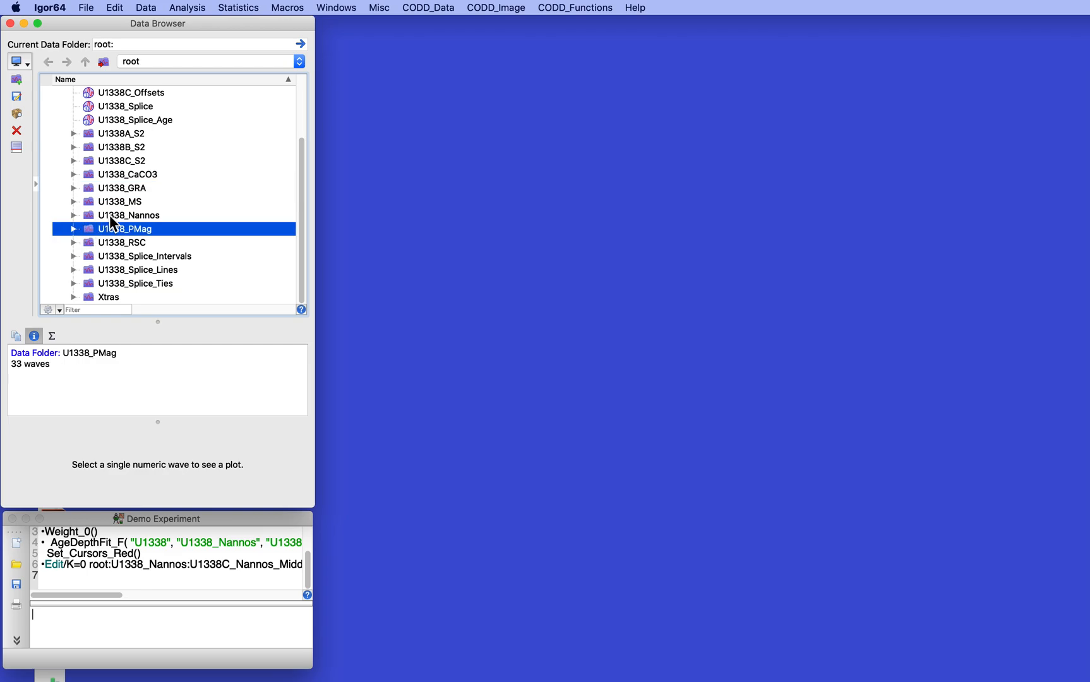
left_click(109, 215)
left_click(101, 226)
left_click(72, 229)
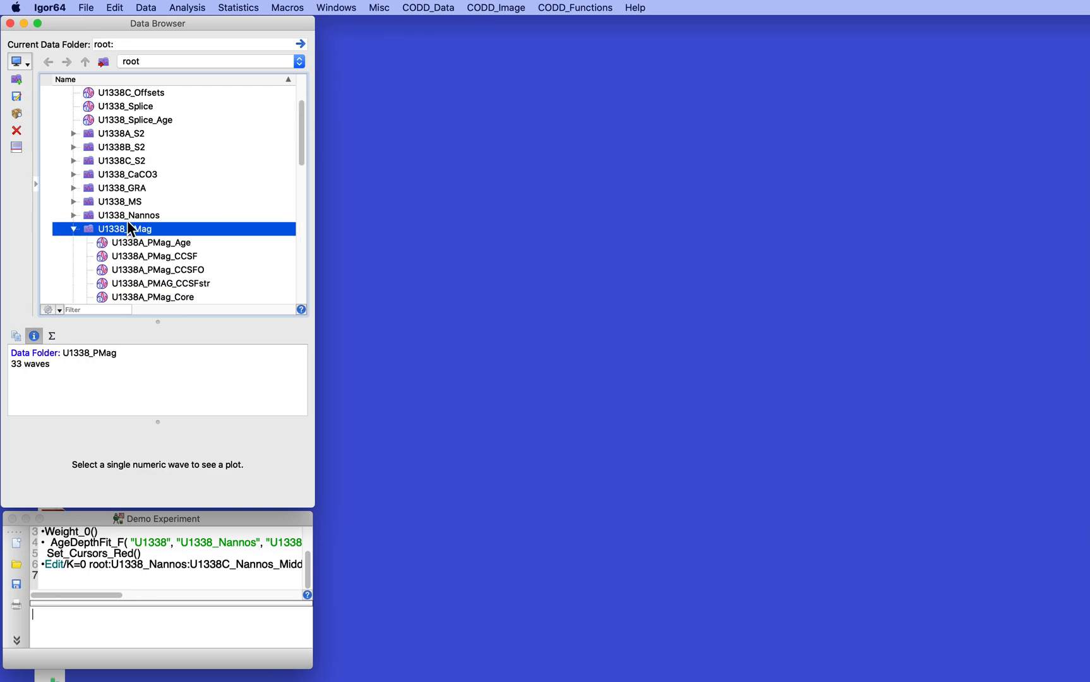
scroll(130, 227, "down", 2)
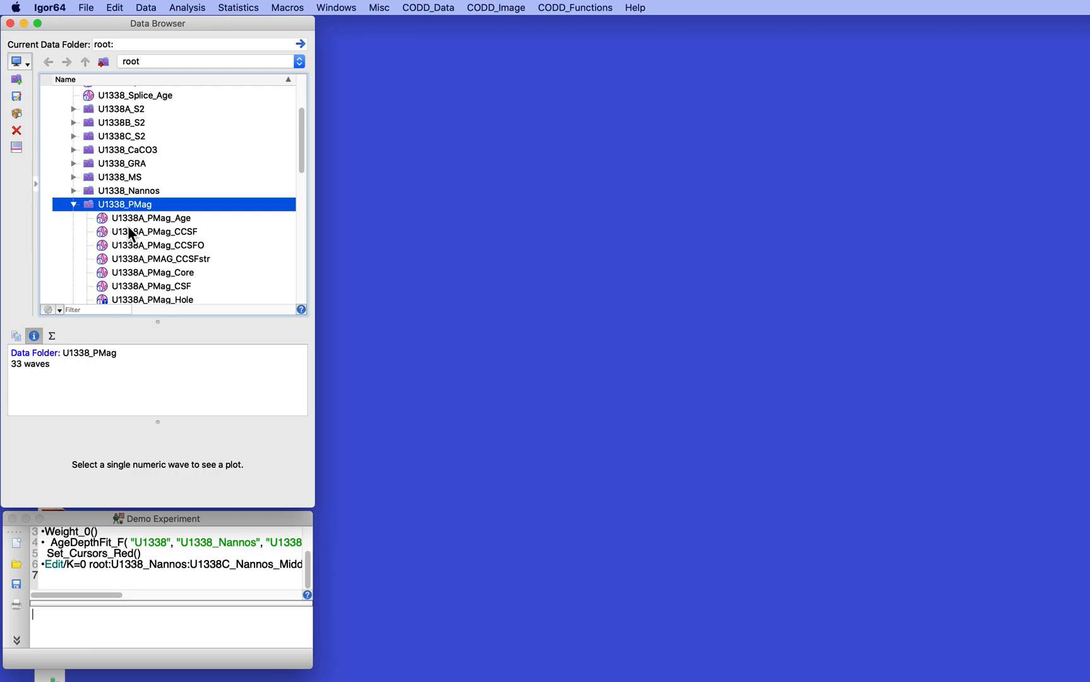
left_click(70, 203)
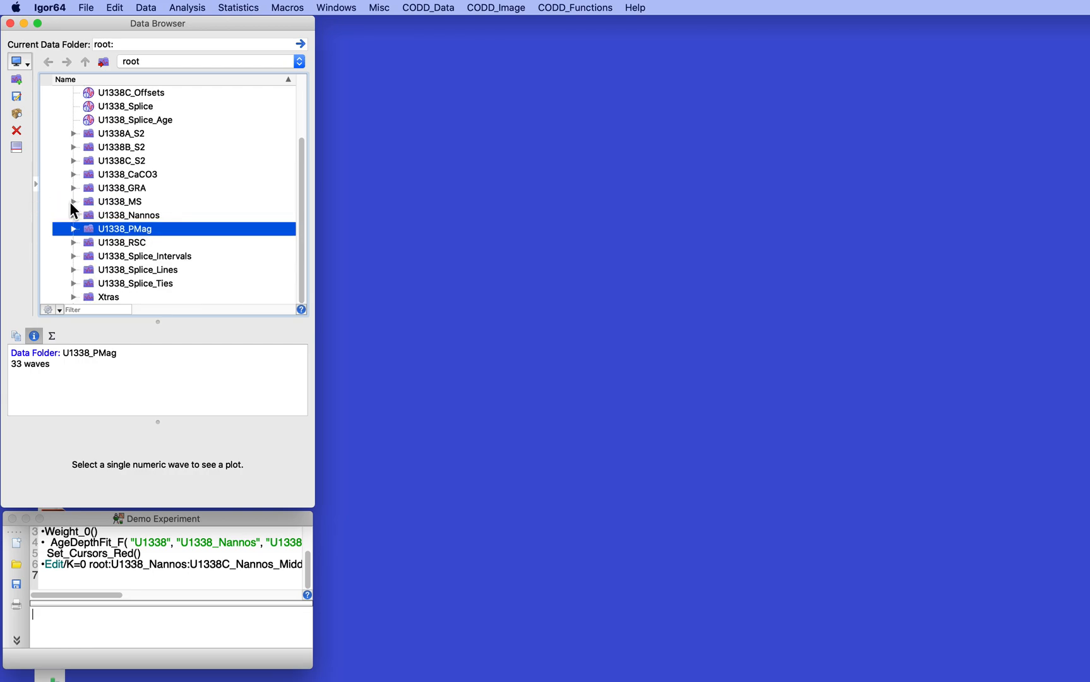
Start an AgeDepthFit for site U1338 using the age-depth data in the U1338_Nannos folder.
left_click(440, 9)
mouse_move(442, 50)
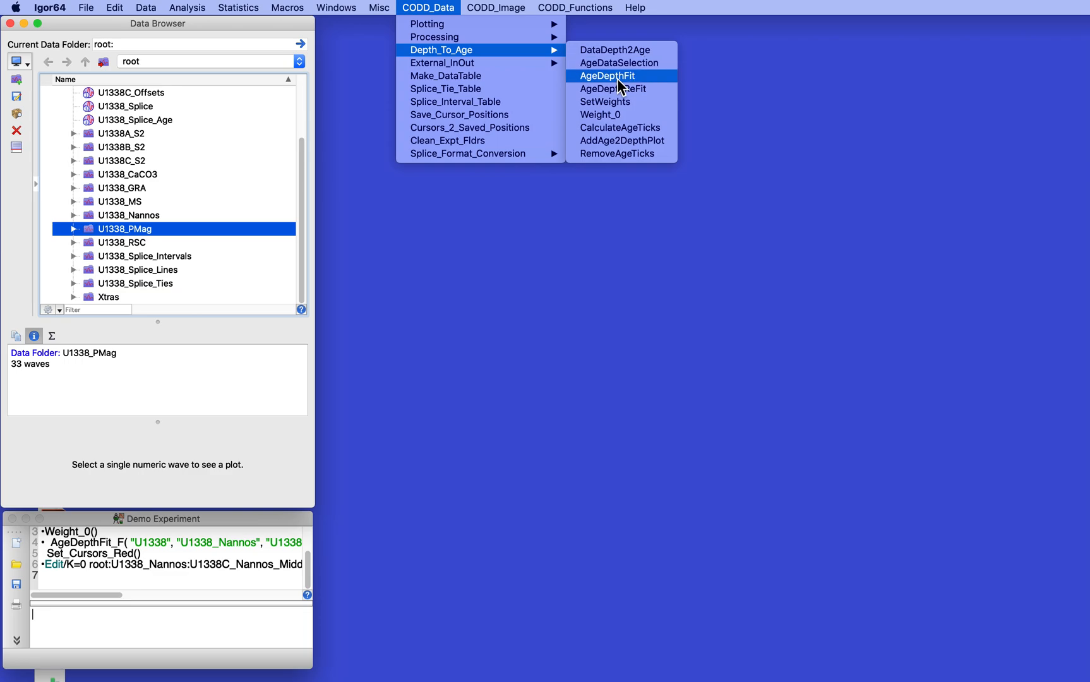
left_click(619, 79)
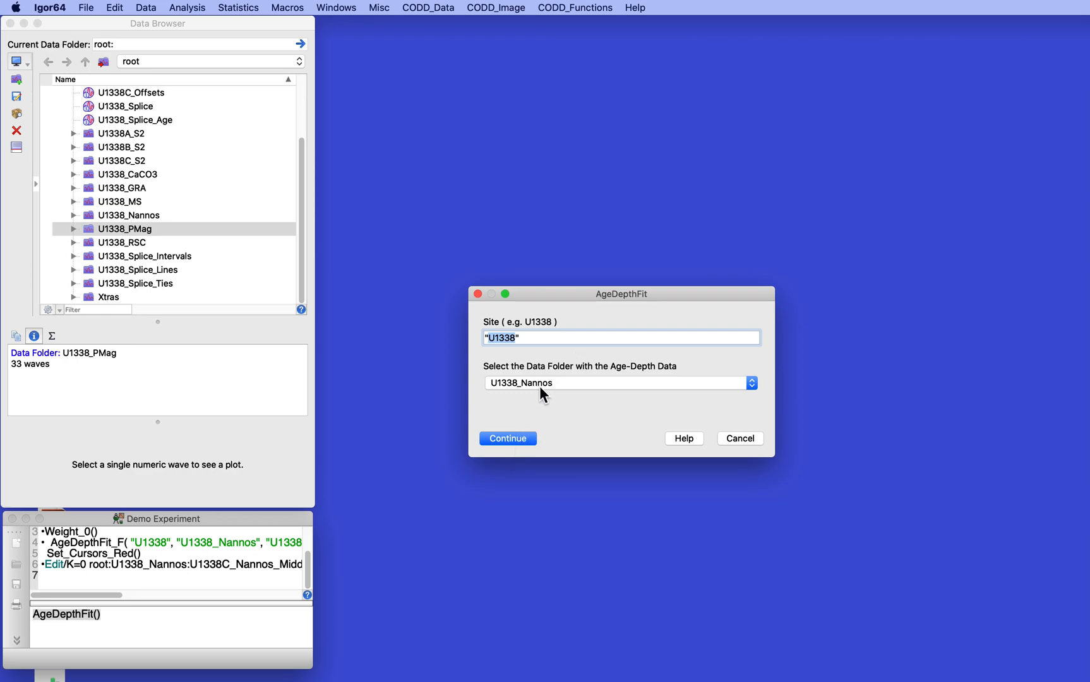
left_click(519, 438)
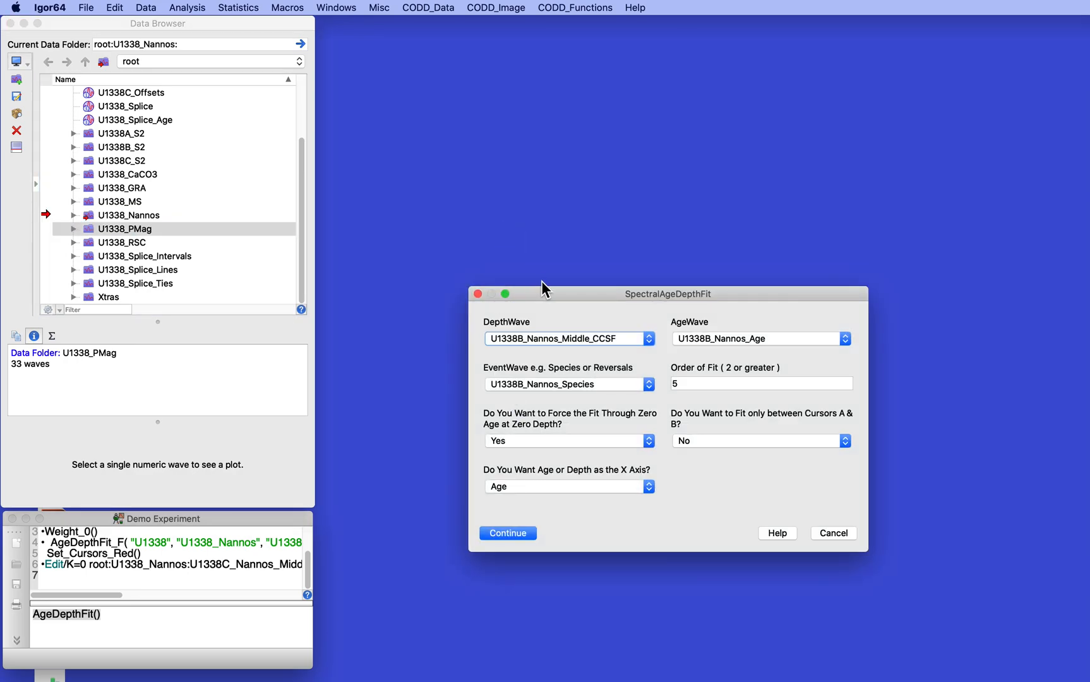
Run the fit on U1338B_Nannos_Middle_CCSF, U1338B_Nannos_Age and U1338B_Nannos_Species with order 5, forced through zero, no cursor limits and Age as X axis.
left_click(558, 339)
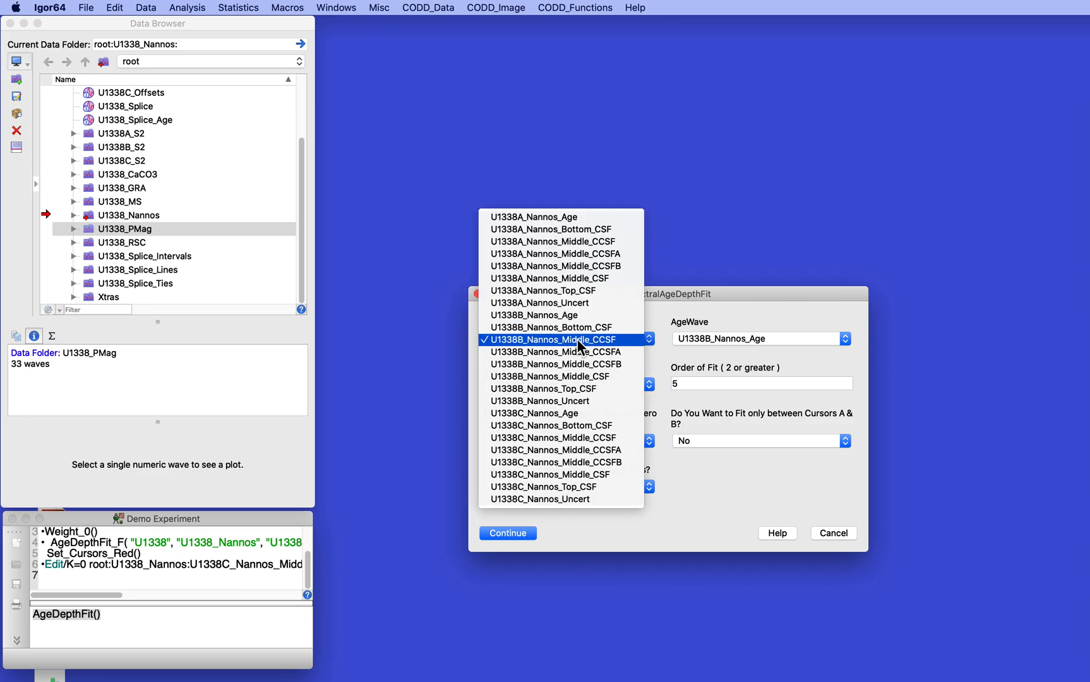
left_click(576, 339)
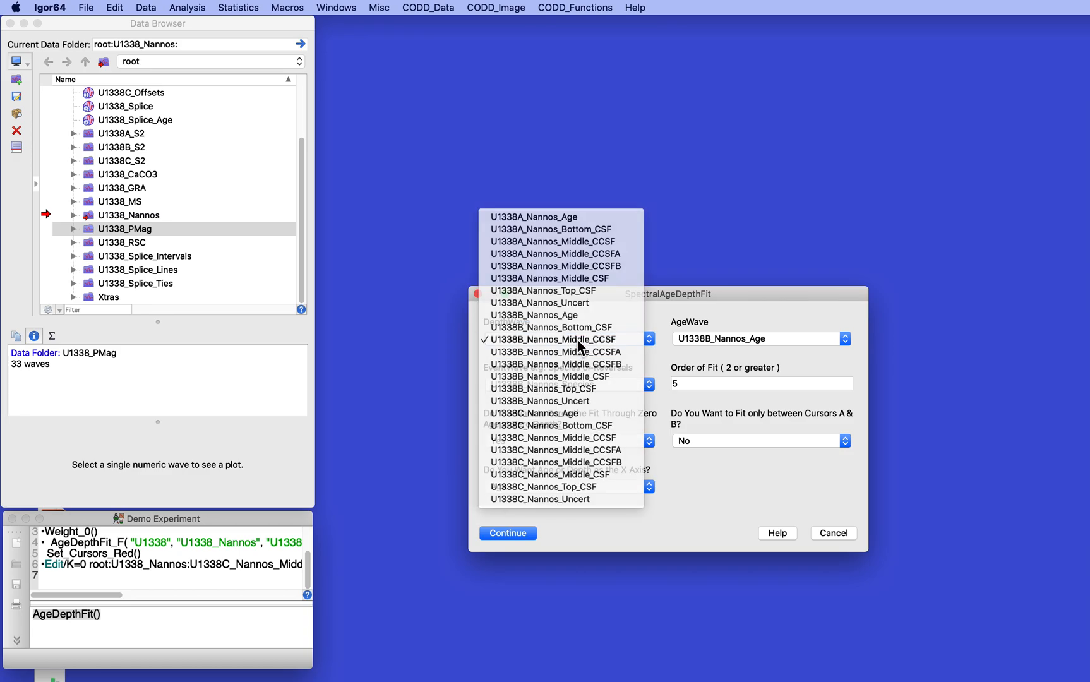
left_click(732, 338)
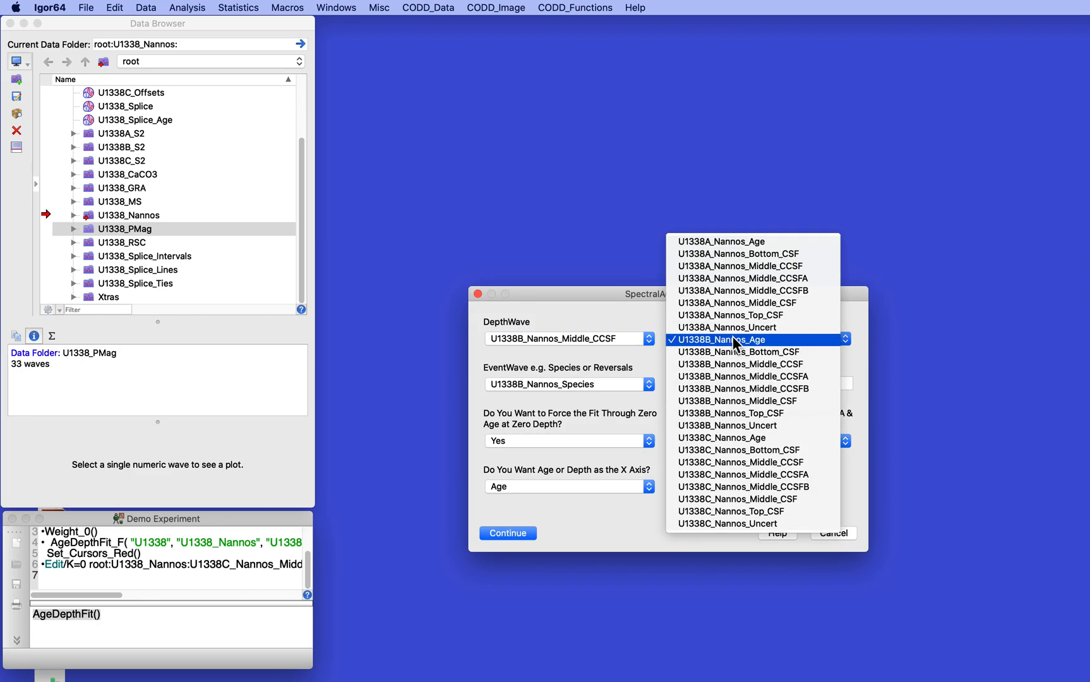
left_click(735, 344)
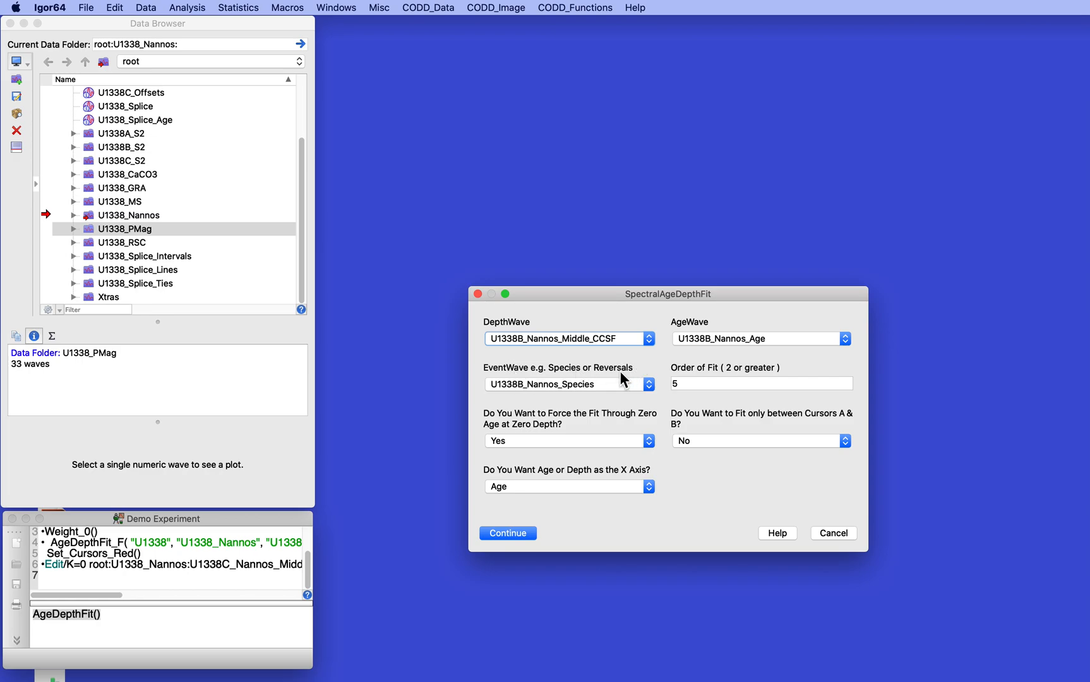
left_click(595, 393)
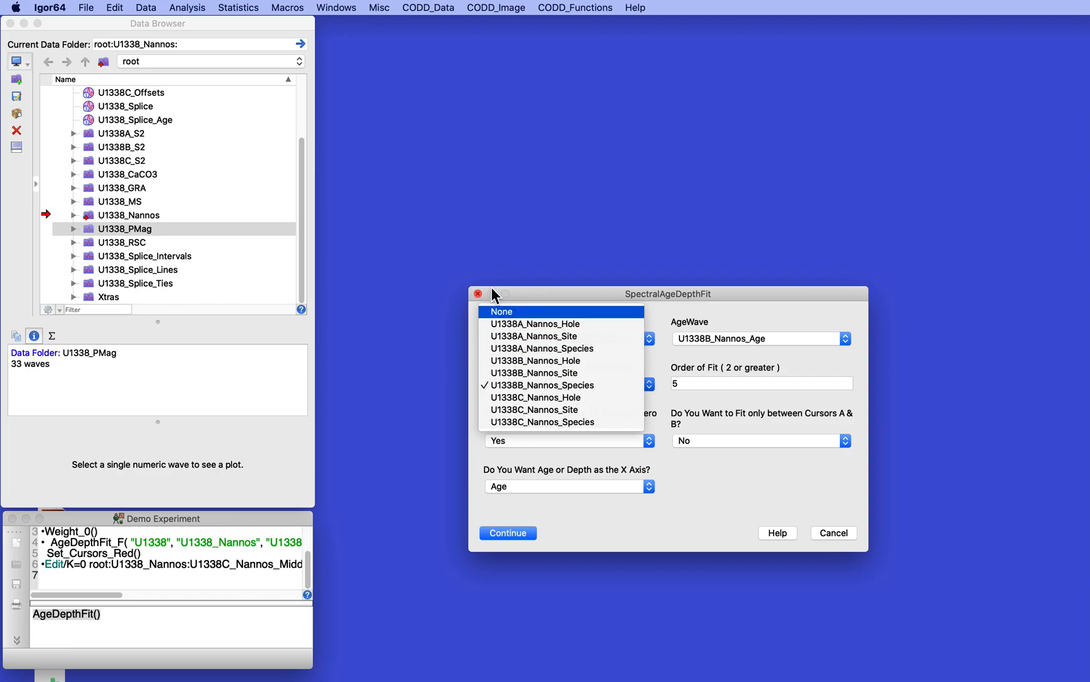
left_click(556, 386)
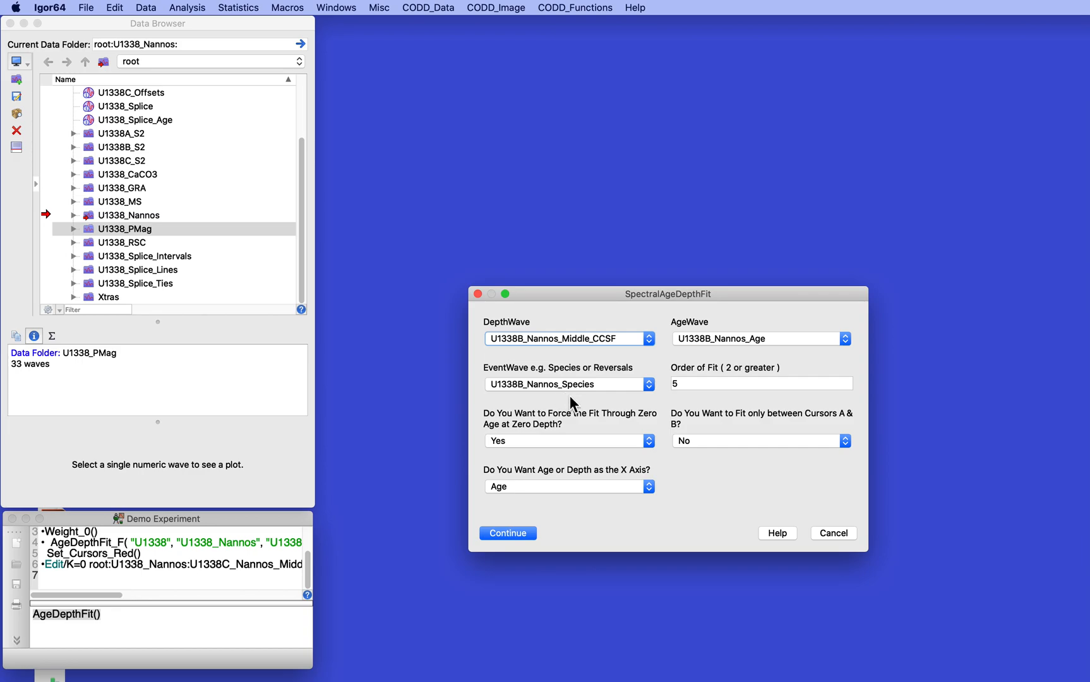
left_click(697, 388)
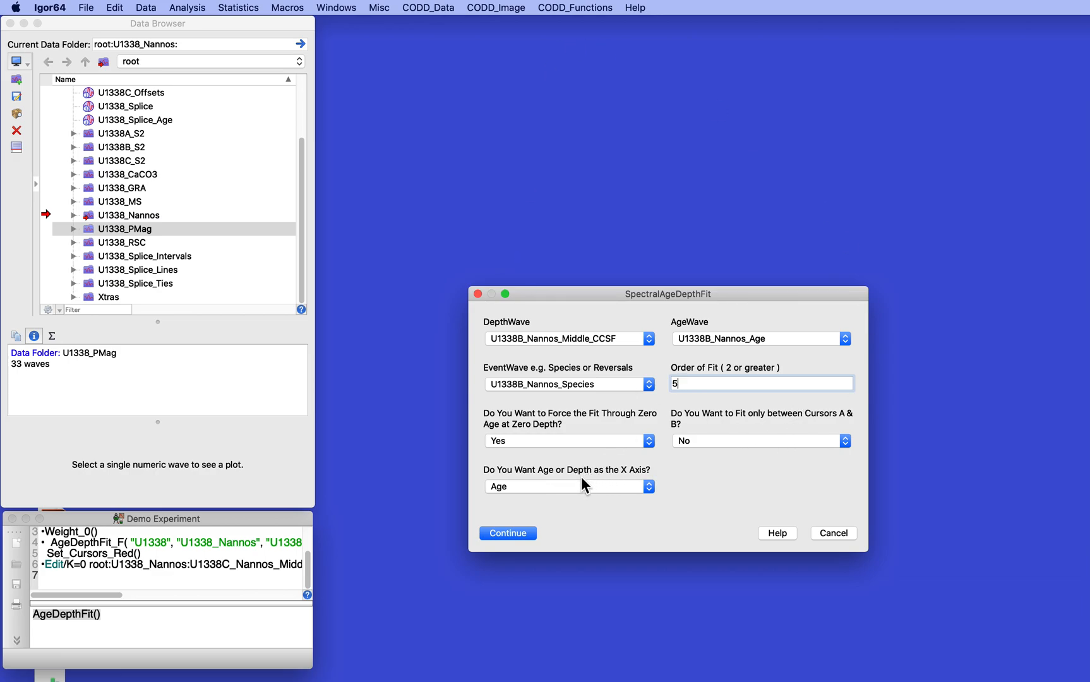
left_click(502, 533)
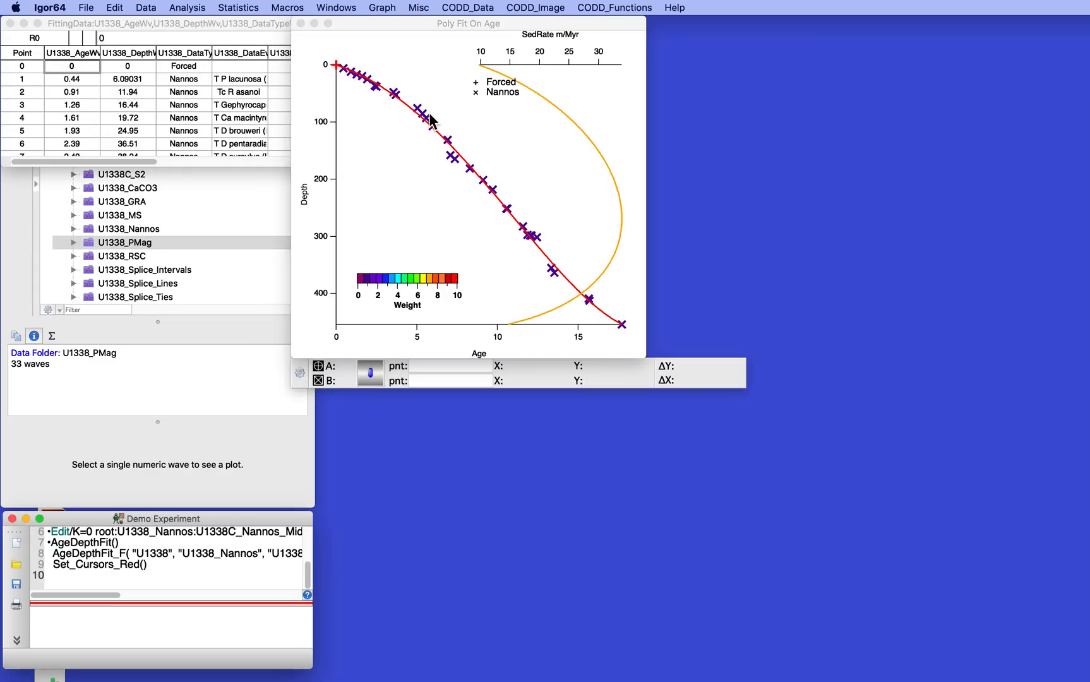
Arrange the windows so the Poly Fit On Age graph is beside the Data Browser and the FittingData table is below the graph.
left_click_drag(381, 25, 537, 65)
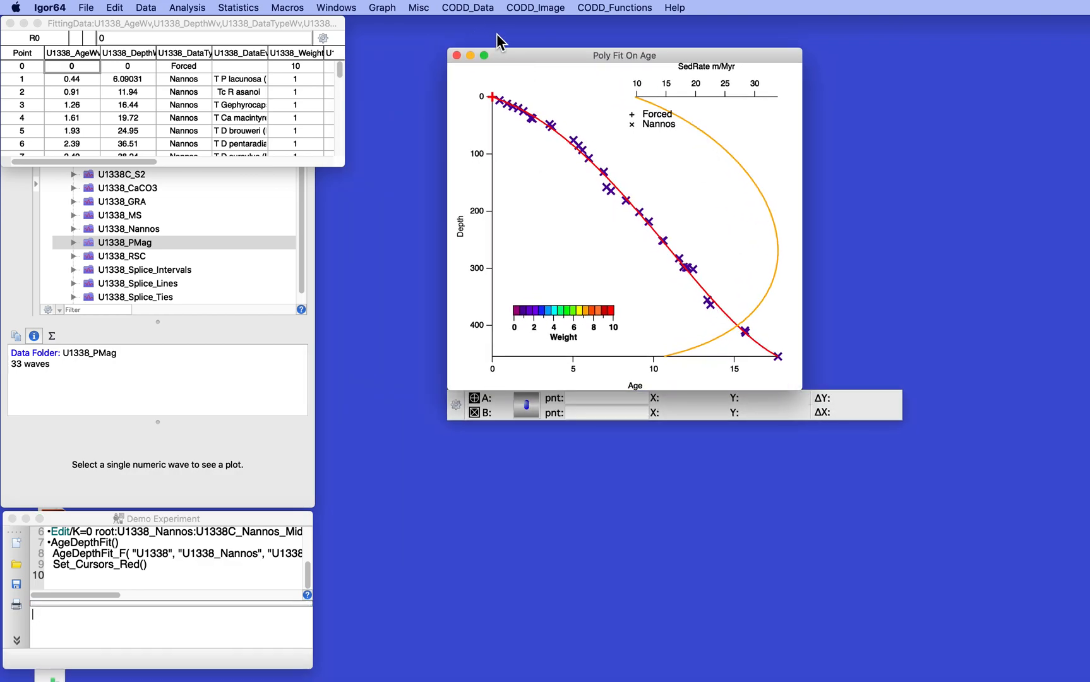
left_click_drag(537, 52, 532, 21)
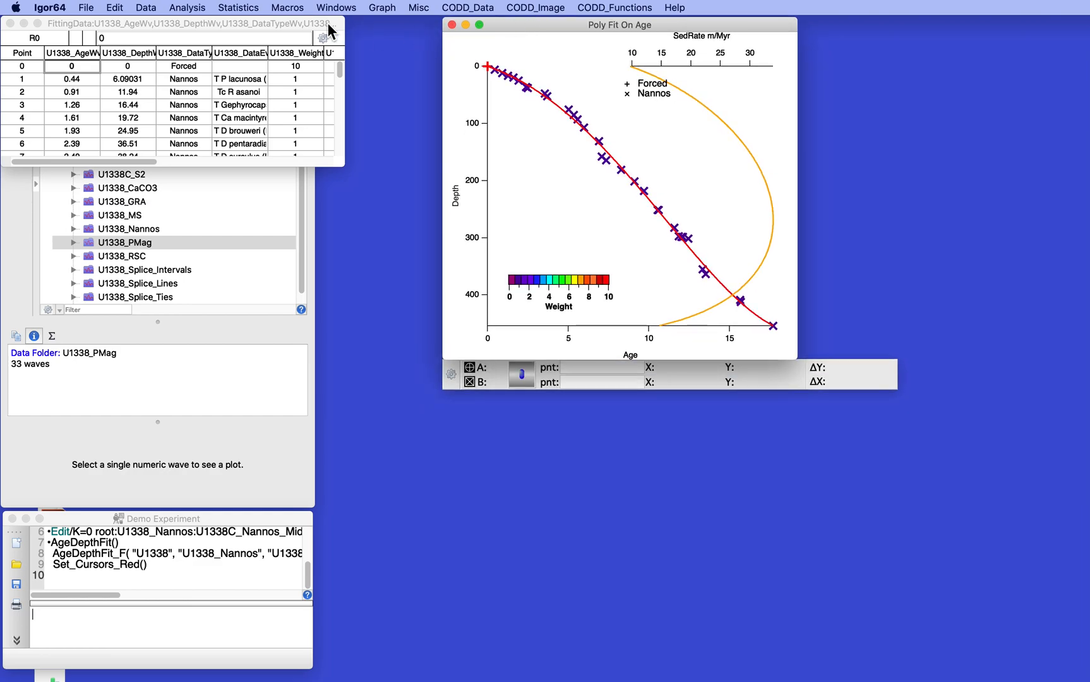
left_click_drag(320, 26, 765, 450)
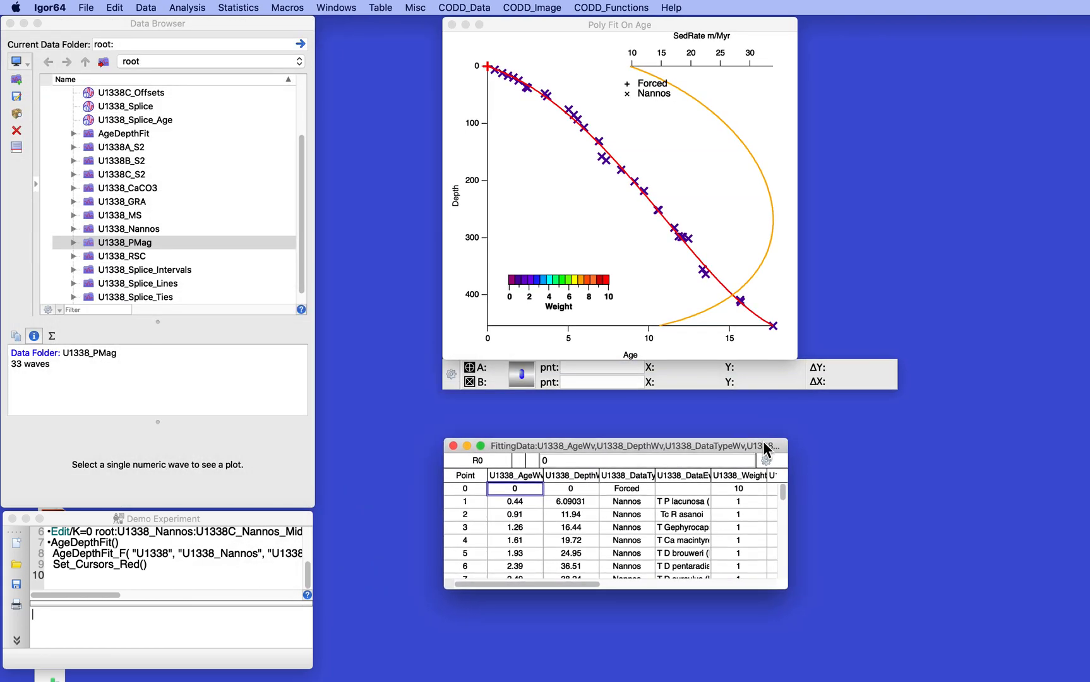
Expand the AgeDepthFit data folder and preview the fit_U1338_AgeWv and fit_U1338_DepthWv waves.
left_click(73, 134)
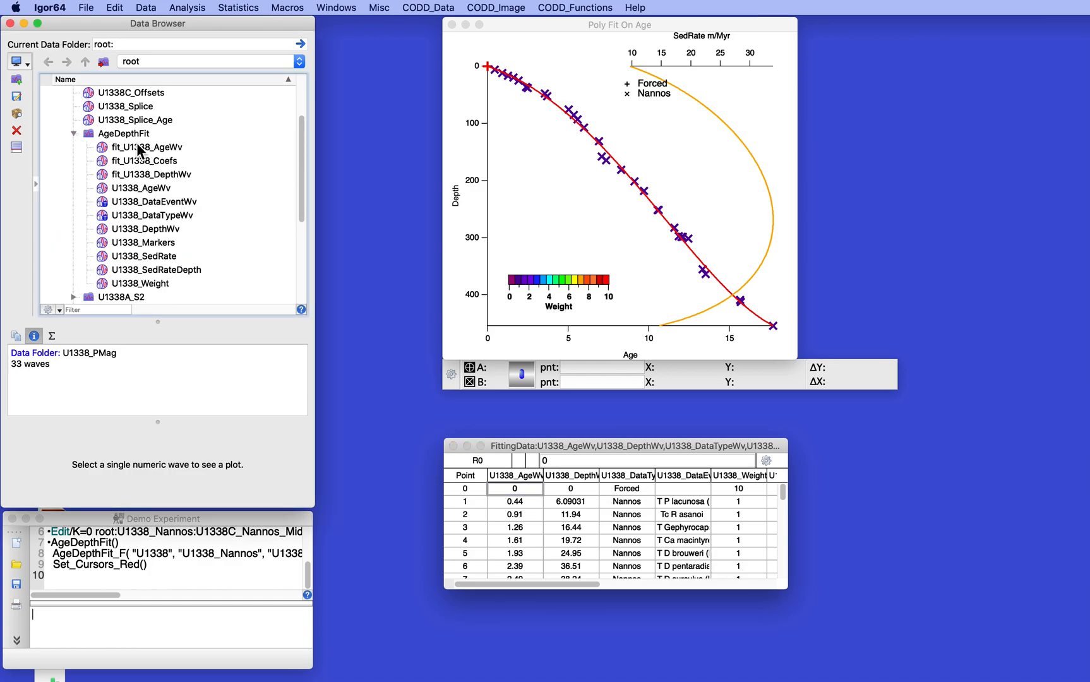
left_click(104, 151)
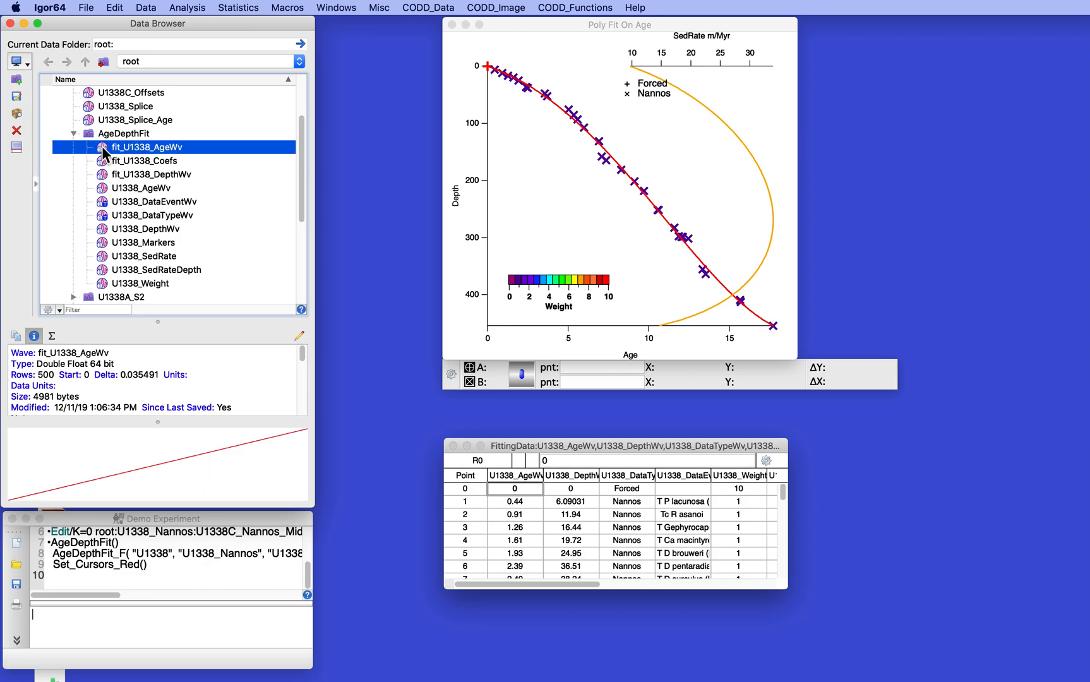
left_click(105, 176)
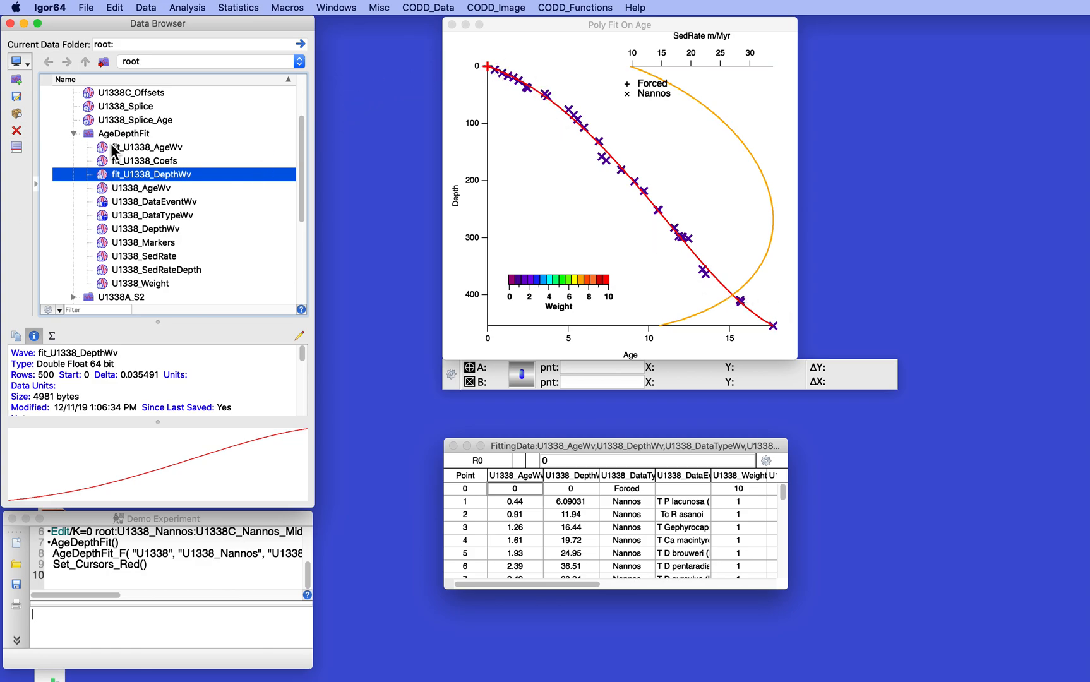
View the fit_U1338_Coefs coefficients in a new table, then close that table.
left_click(106, 162)
right_click(105, 164)
left_click(104, 162)
right_click(105, 164)
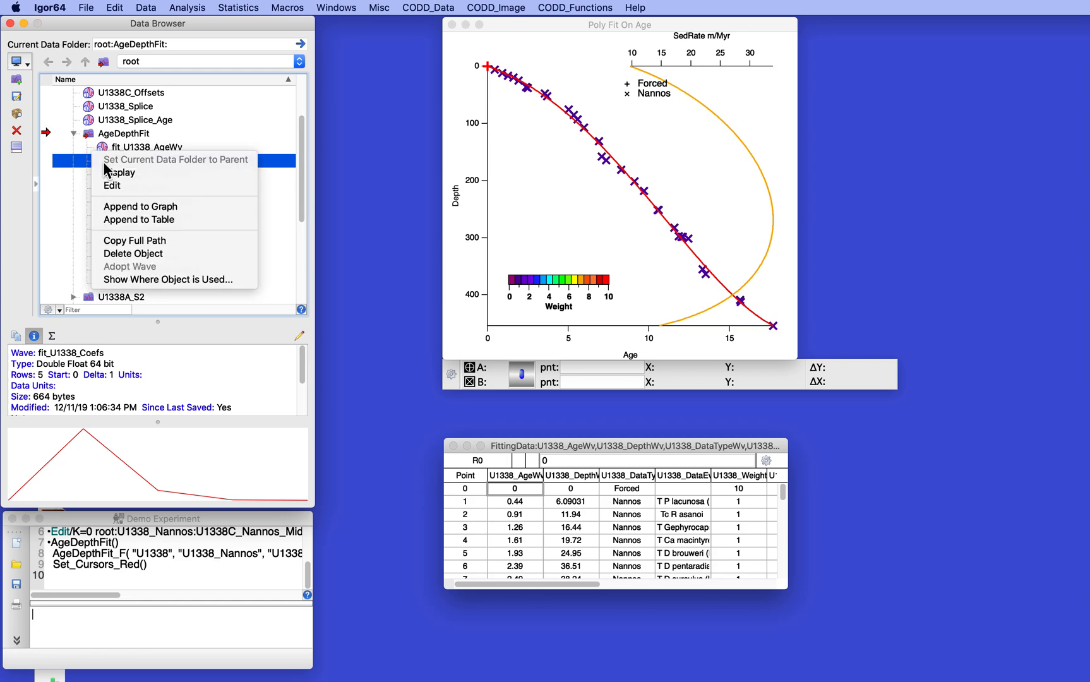
left_click(107, 186)
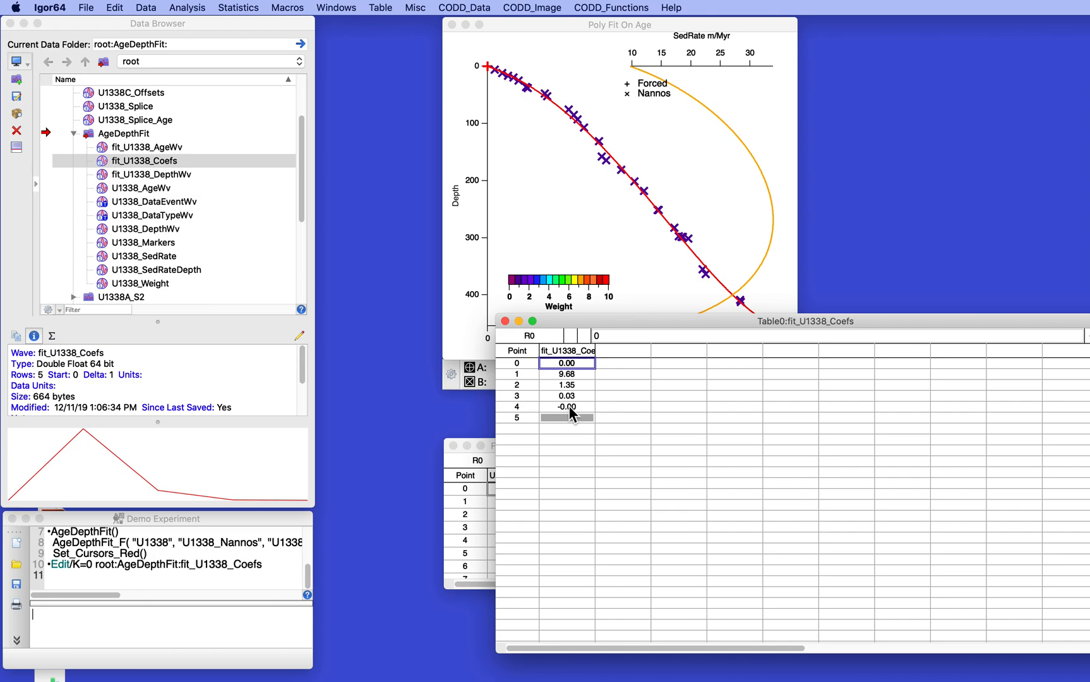
left_click(504, 321)
left_click(781, 464)
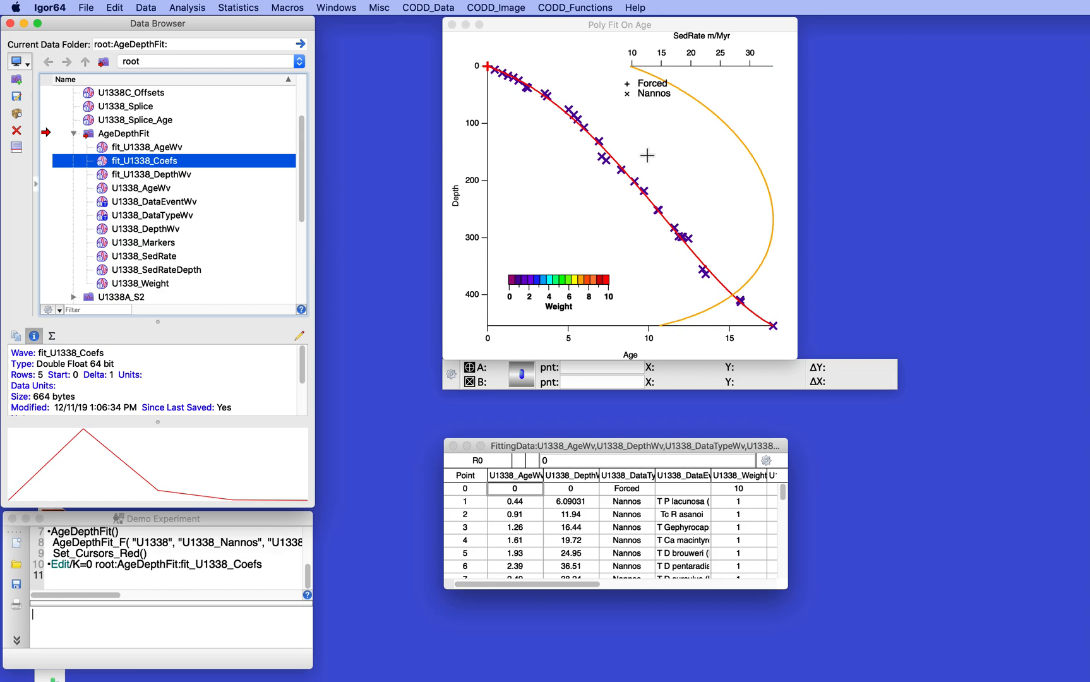
Rerun the age-depth fit with AgeDepthReFit, setting the order of fit to 4.
left_click(429, 8)
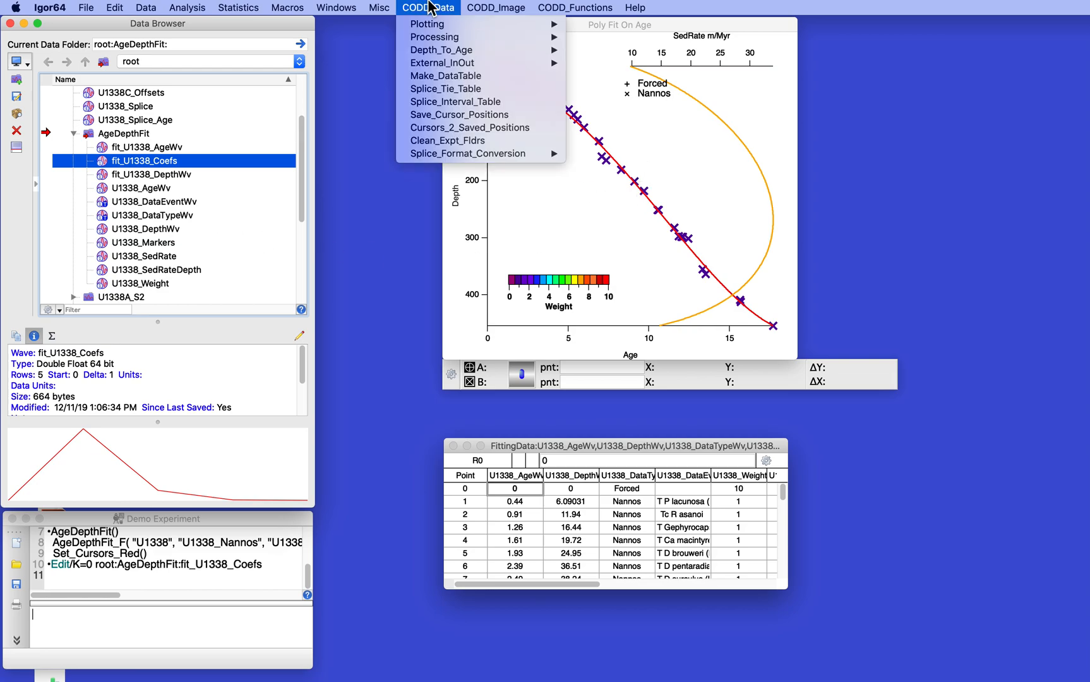
mouse_move(436, 50)
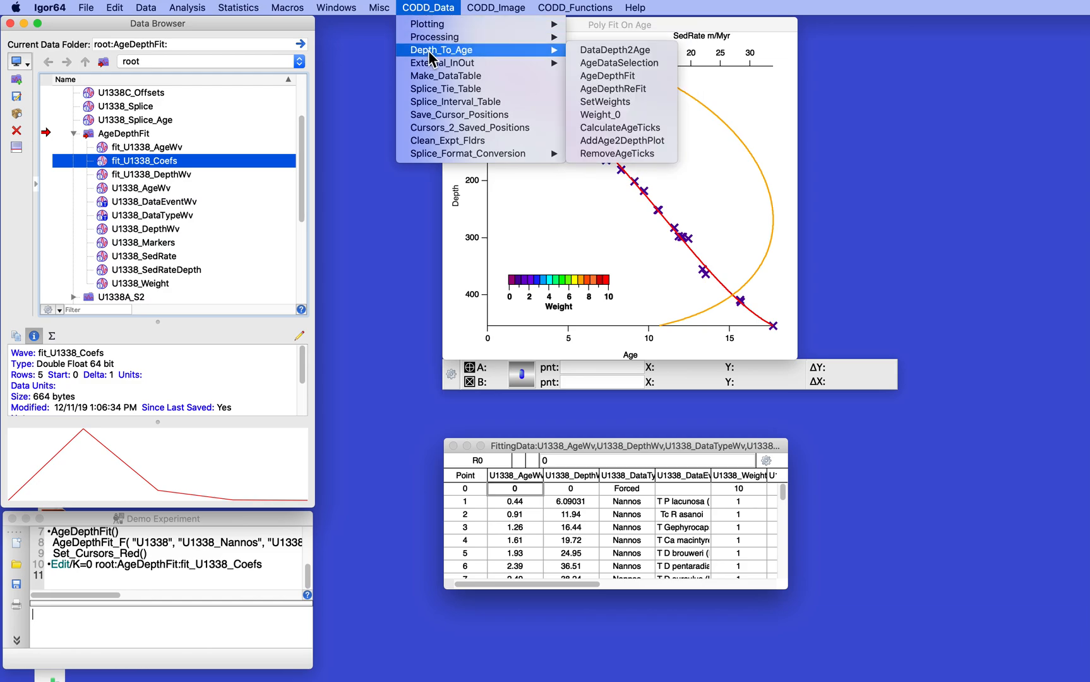
left_click(619, 88)
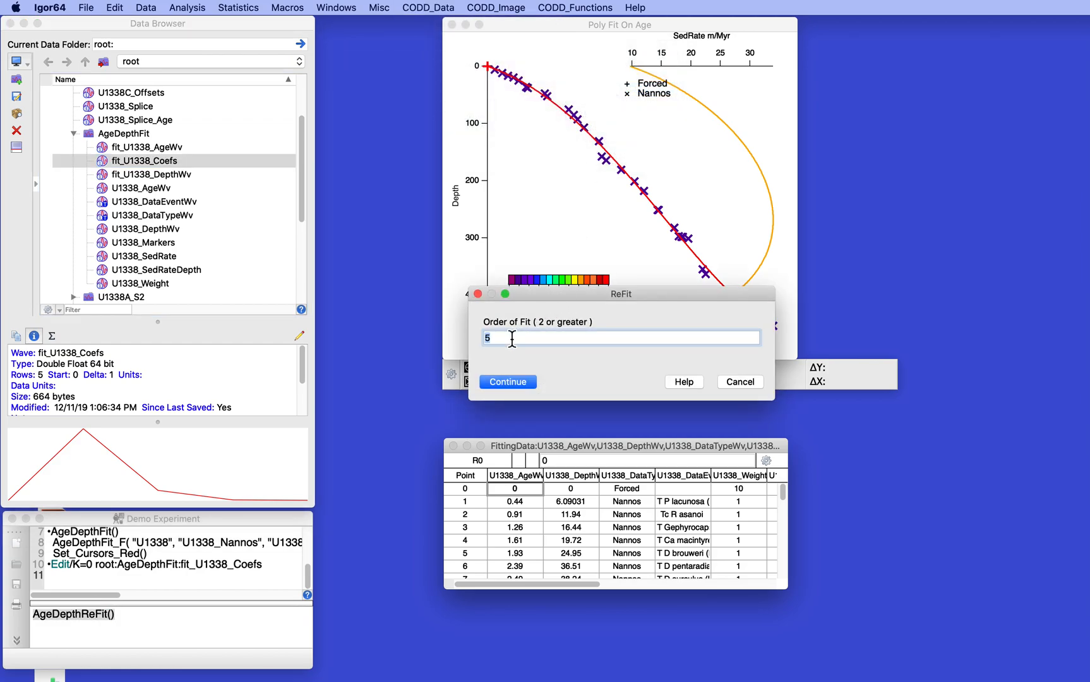
type("4")
key("Return")
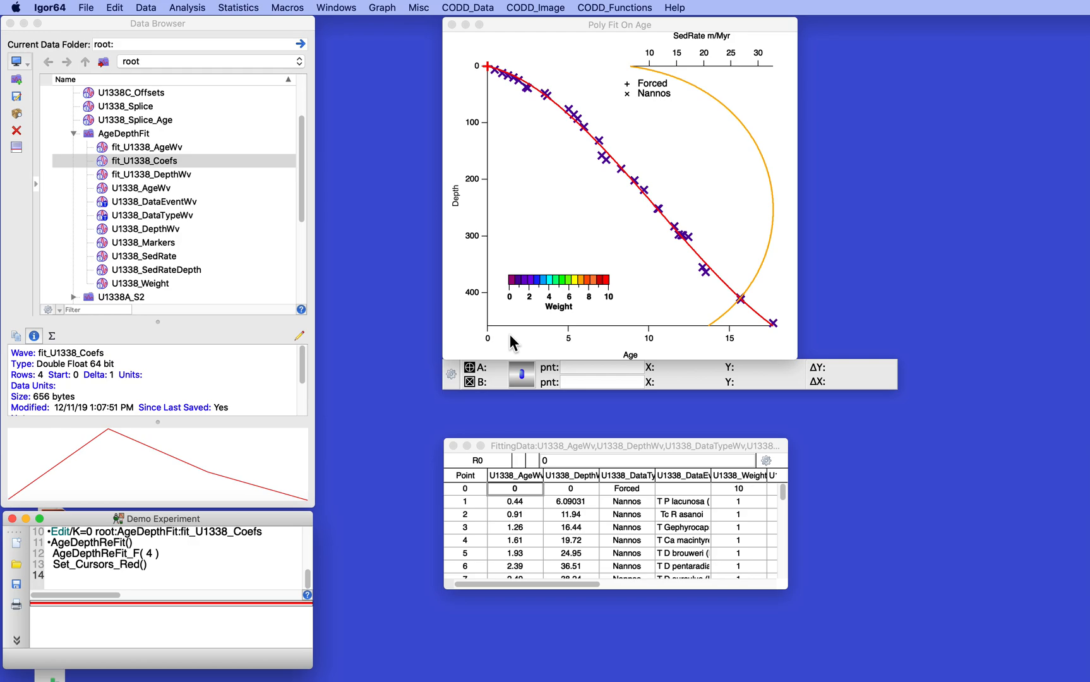
Reuse the AgeDepthReFit_F command from the history with its order changed to 3 and execute it.
left_click(52, 563)
left_click(51, 558)
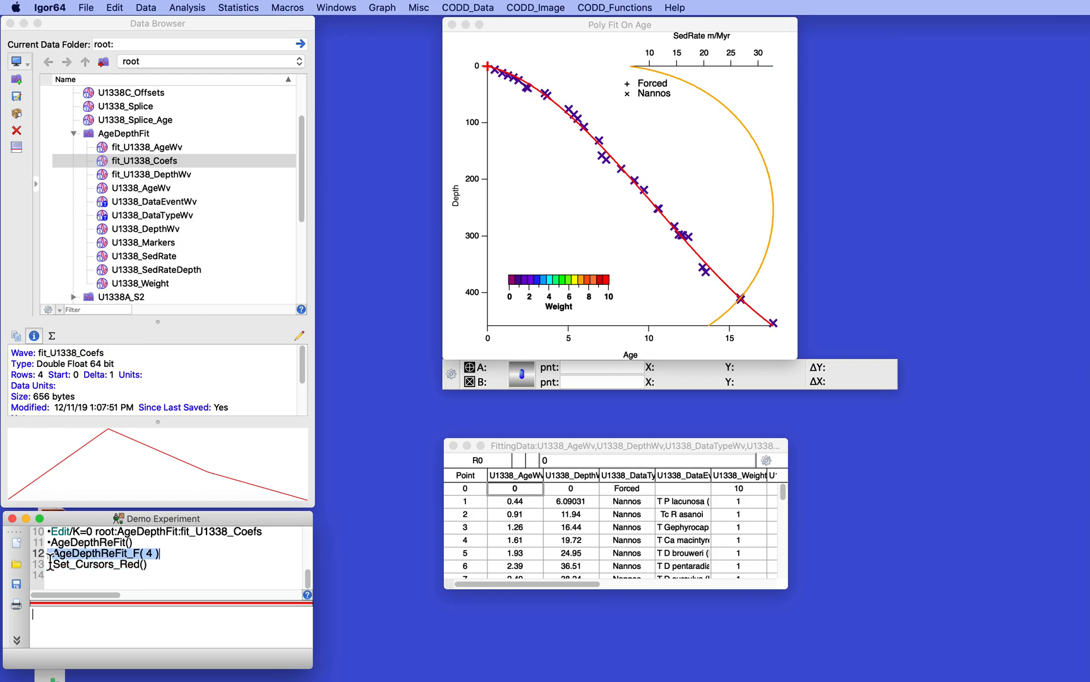
key("Return")
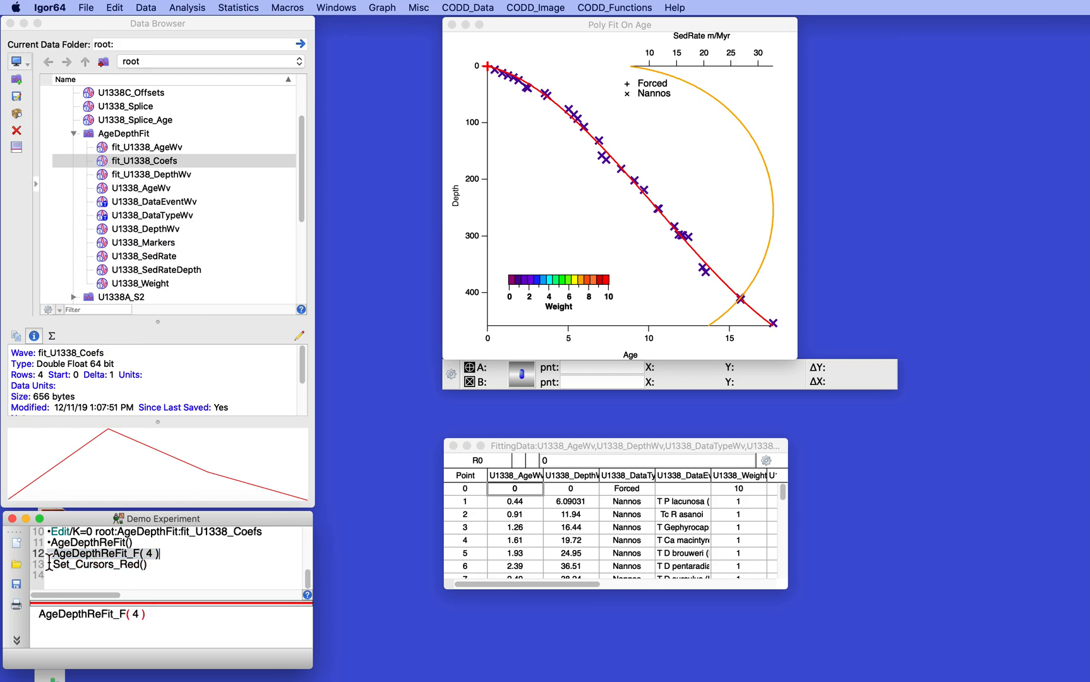
double_click(137, 613)
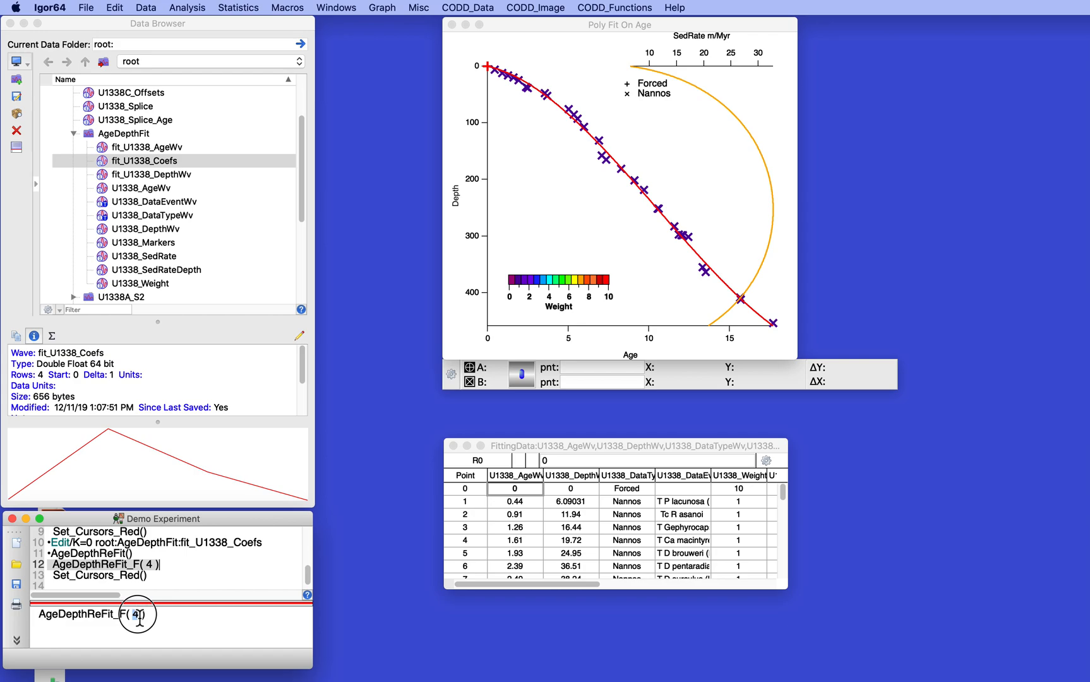
type("3")
key("Return")
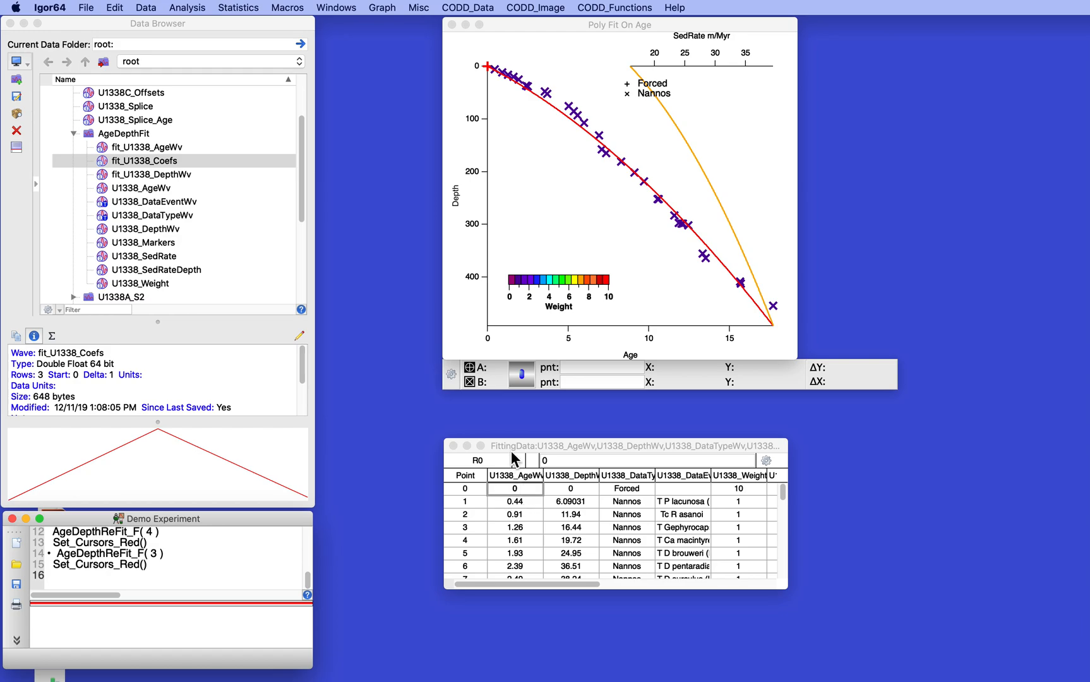
Move and widen the FittingData table to fit all its columns, and widen the U1338_DataTypeWv column.
left_click_drag(512, 444, 483, 405)
left_click_drag(758, 490, 912, 496)
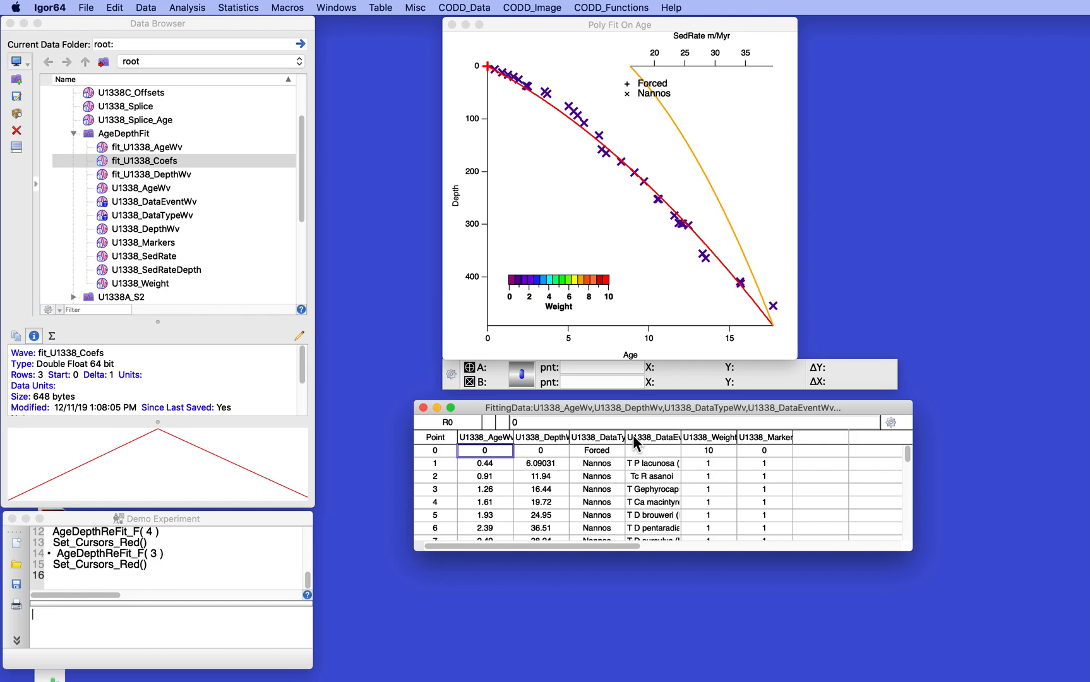
left_click_drag(625, 437, 649, 436)
left_click(615, 488)
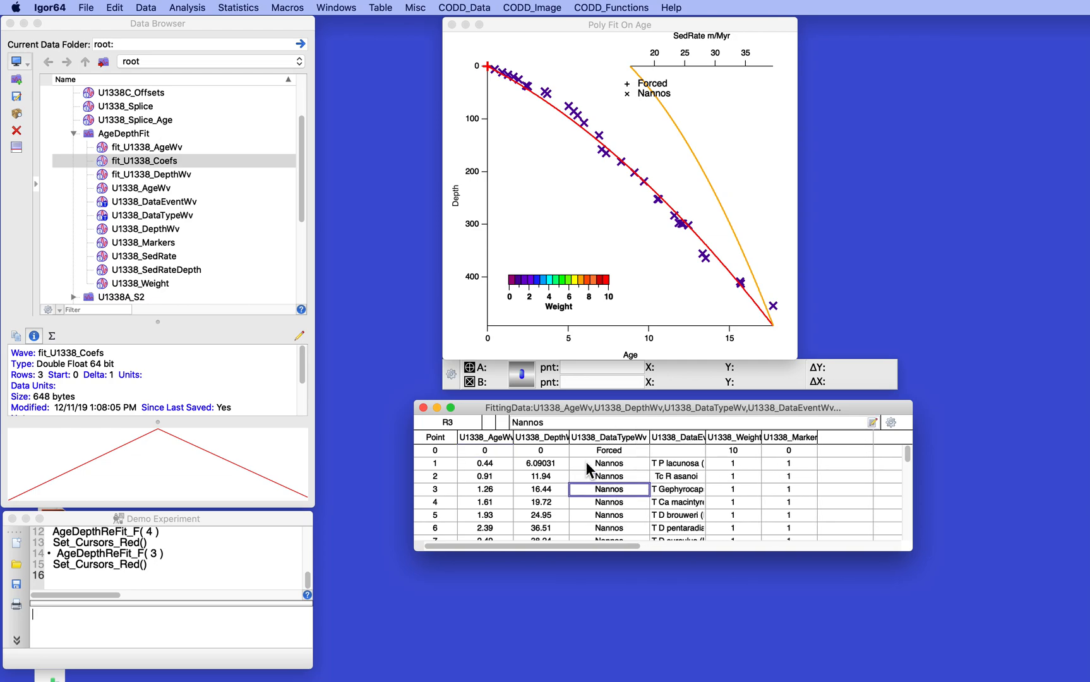
Expand the U1338_Nannos folder in the data browser to list its waves.
scroll(100, 296, "down", 10)
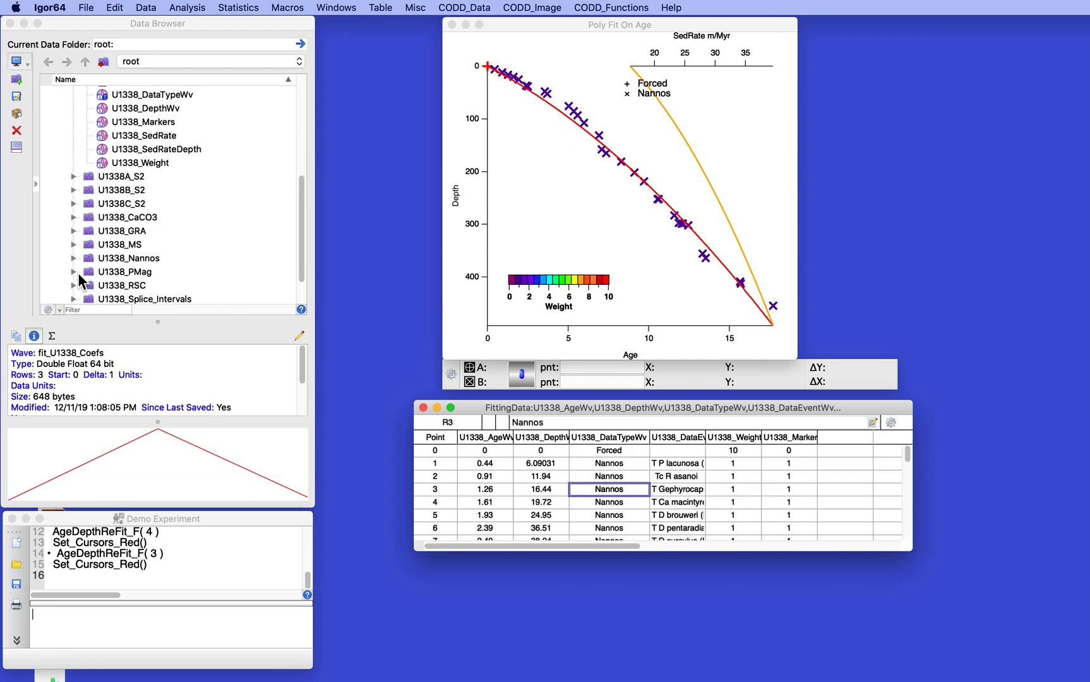
left_click(72, 259)
left_click(72, 259)
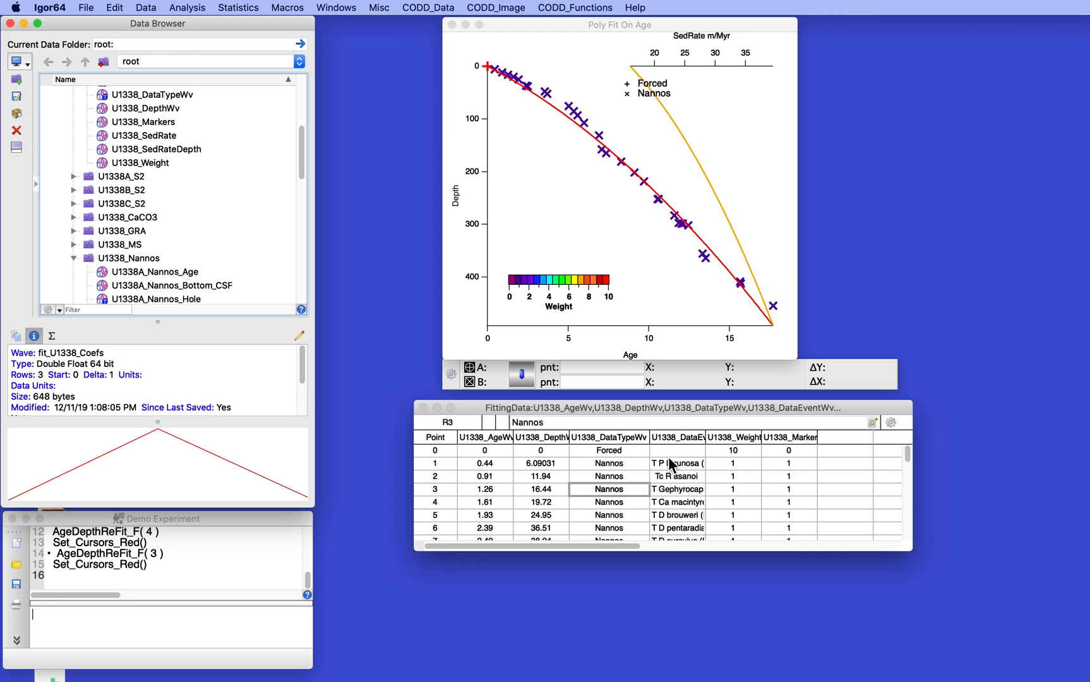
Widen the U1338_DataEventWv column so the event names fit, and shift the FittingData table slightly down.
left_click_drag(705, 437, 757, 438)
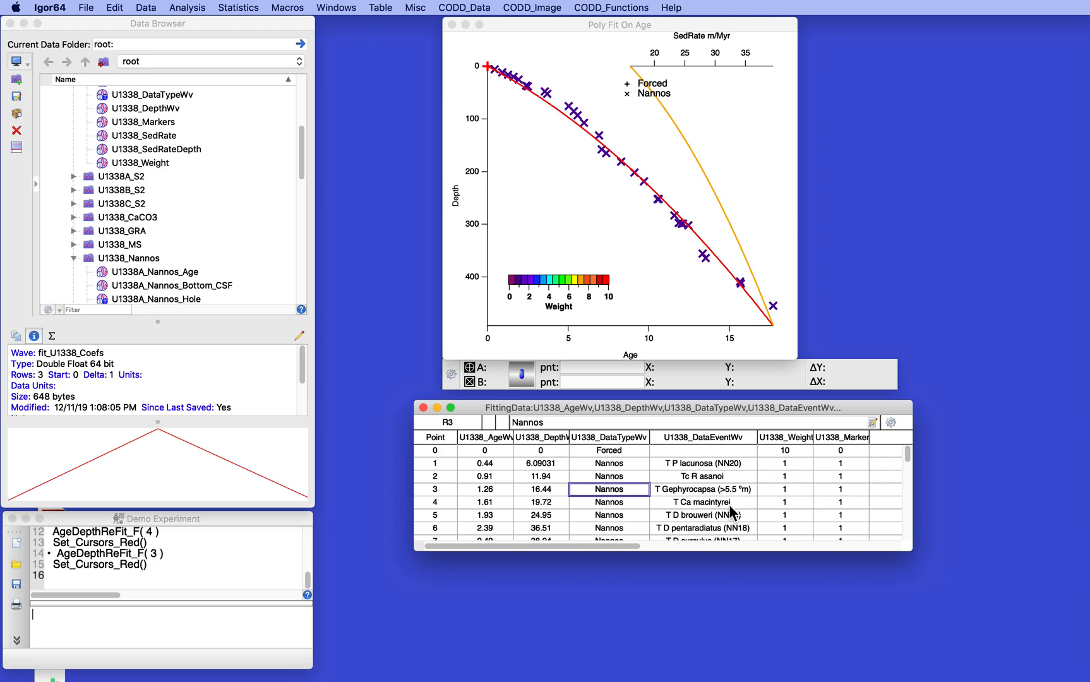
left_click_drag(572, 402, 567, 431)
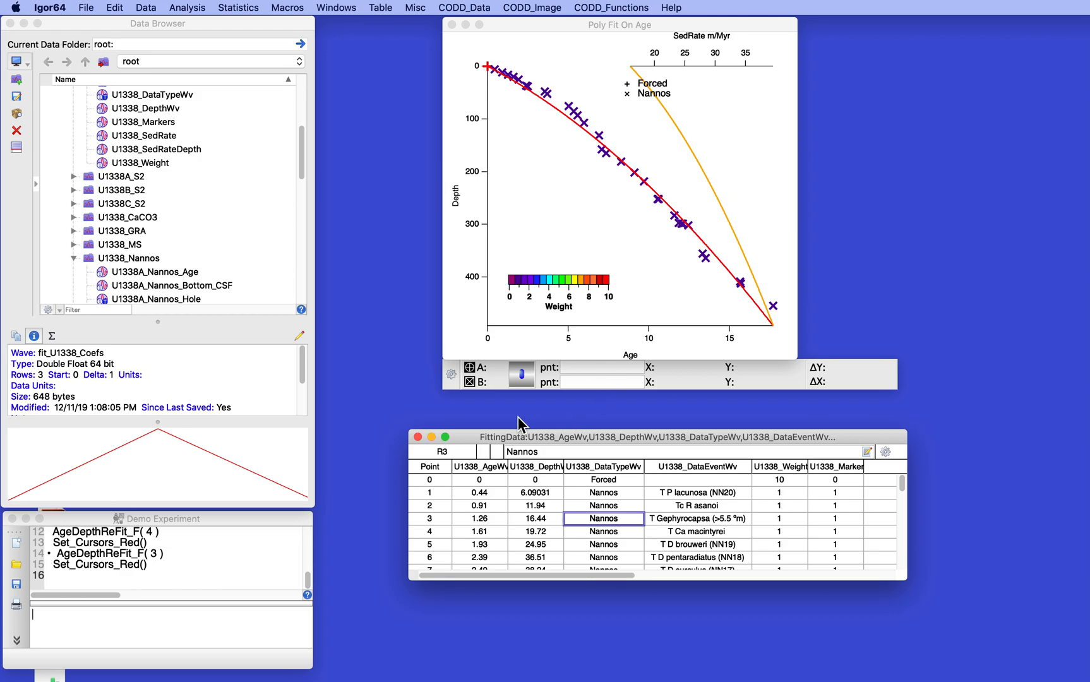
Place cursor A at the start of the fit line at zero age and cursor B on data point 14 of U1338_DepthWv.
left_click(470, 373)
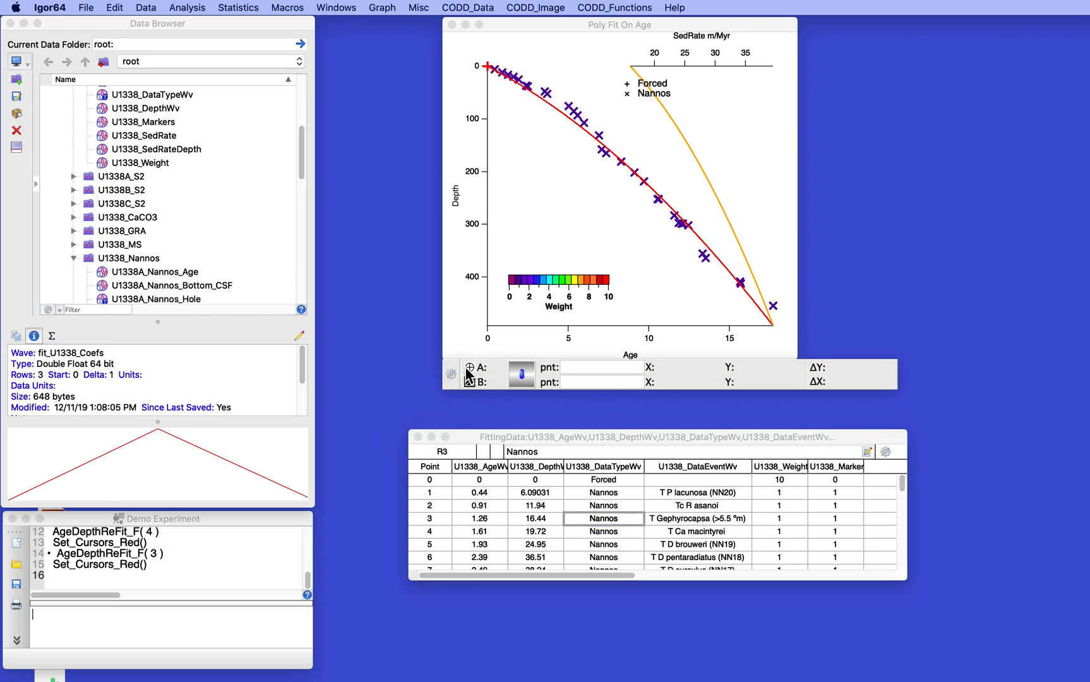
mouse_move(470, 370)
left_mouse_down()
mouse_move(610, 280)
mouse_move(572, 129)
mouse_move(508, 69)
mouse_move(488, 66)
left_mouse_up()
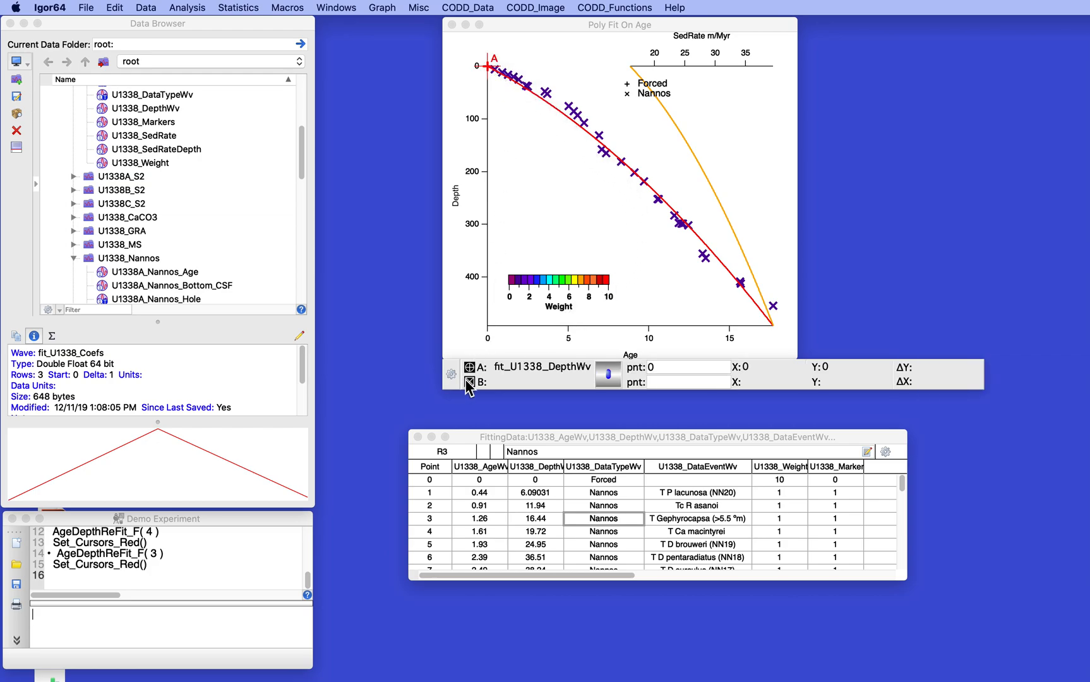
mouse_move(469, 385)
left_mouse_down()
mouse_move(555, 90)
mouse_move(519, 86)
mouse_move(505, 68)
mouse_move(601, 141)
left_mouse_up()
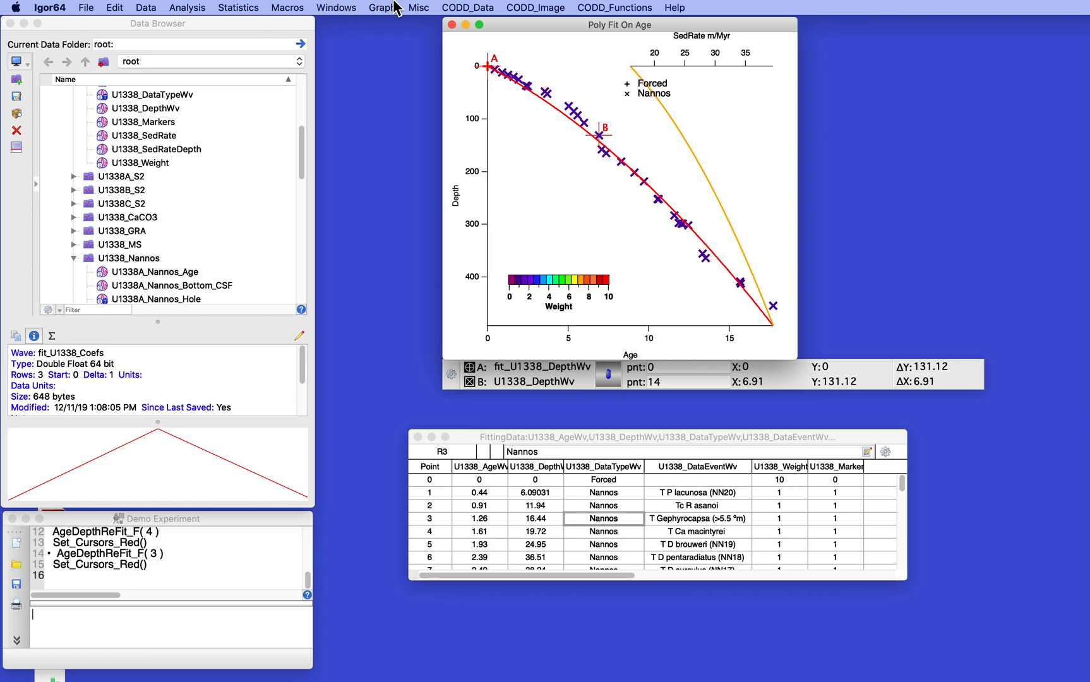
Try AgeDepthFit on U1338_Nannos with order of fit 2, fitting only between cursors A and B.
left_click(478, 7)
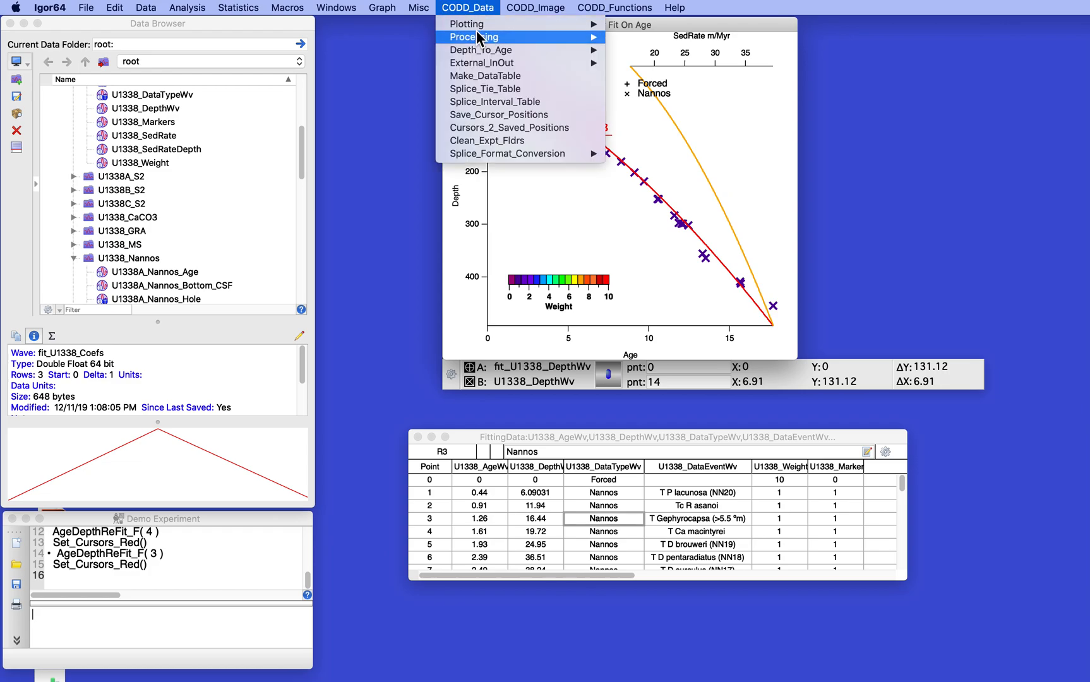
mouse_move(524, 51)
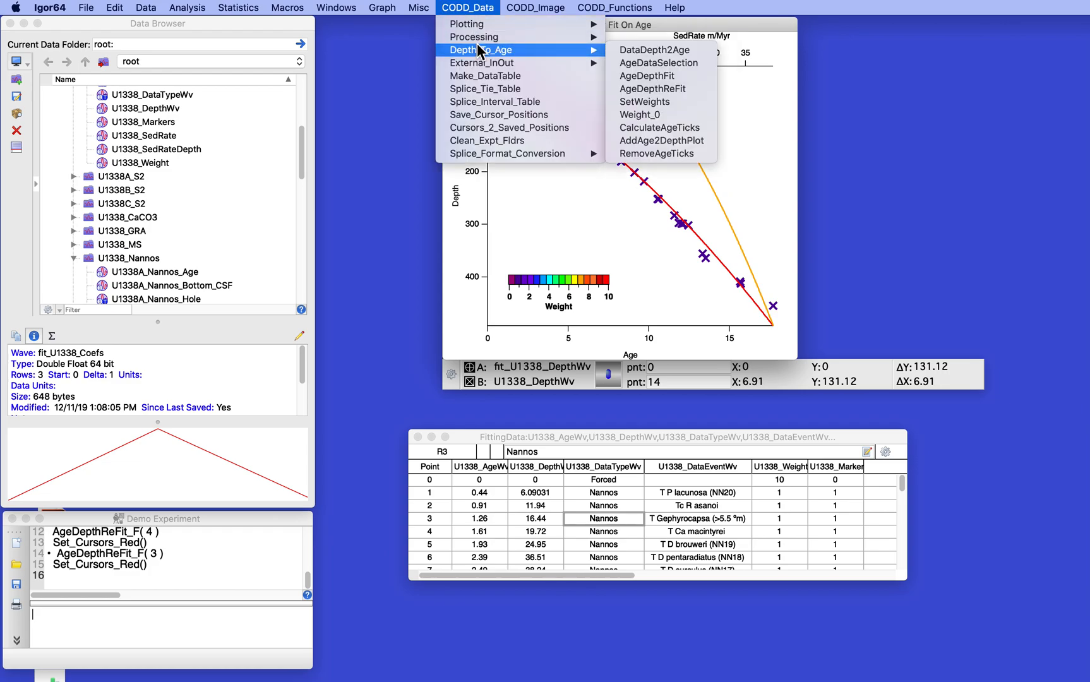
left_click(655, 75)
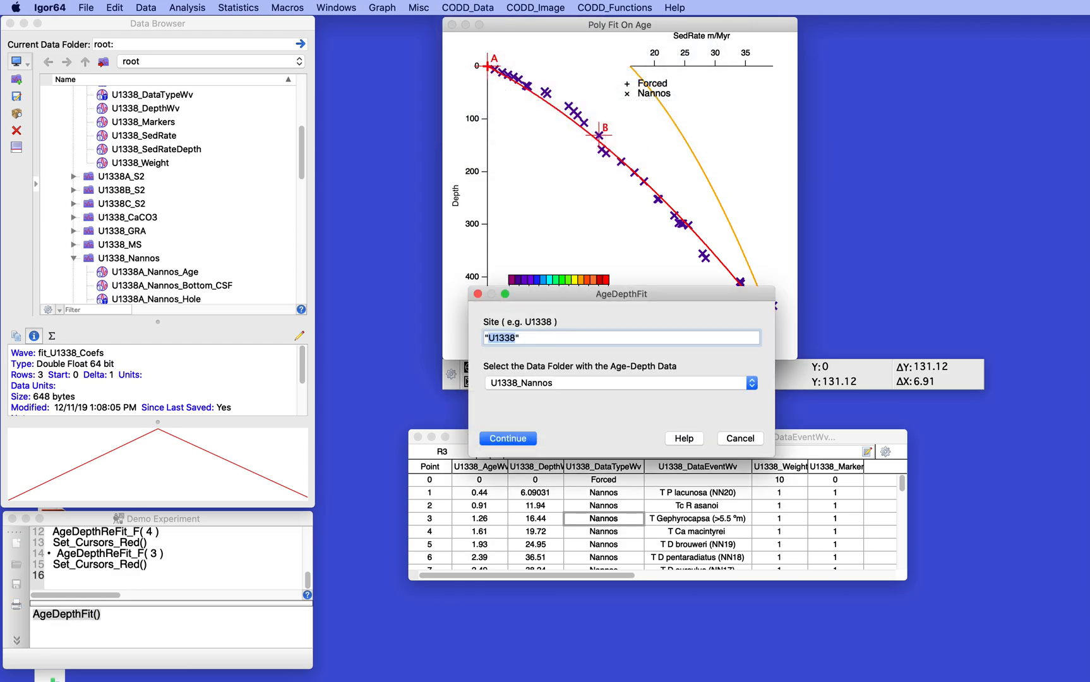
left_click(498, 437)
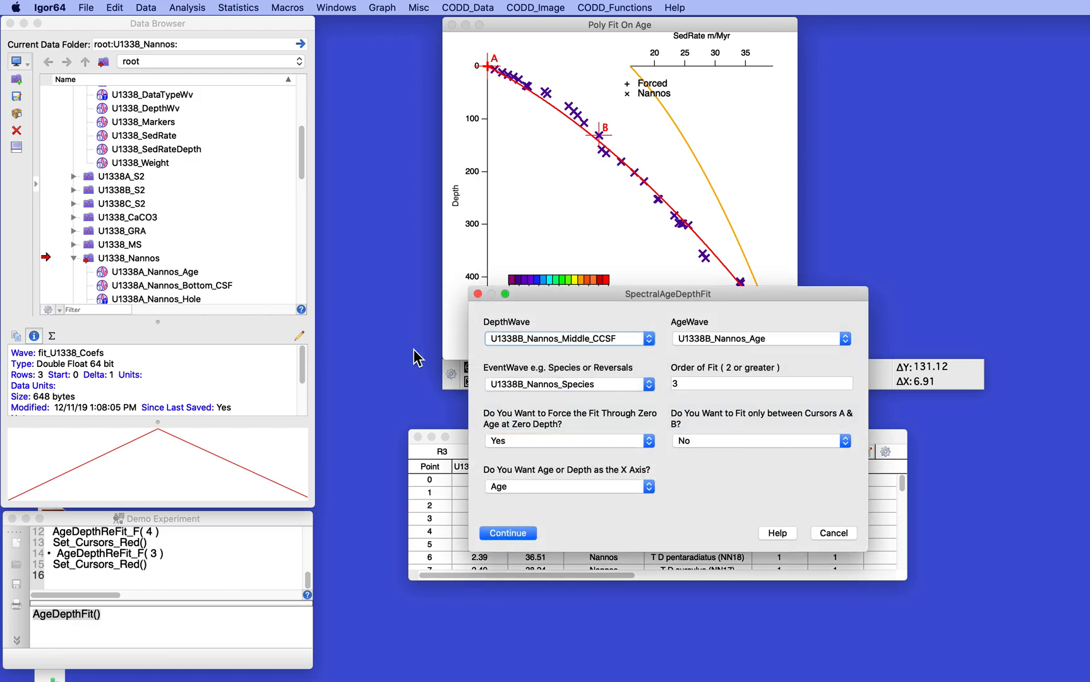
left_click(679, 383)
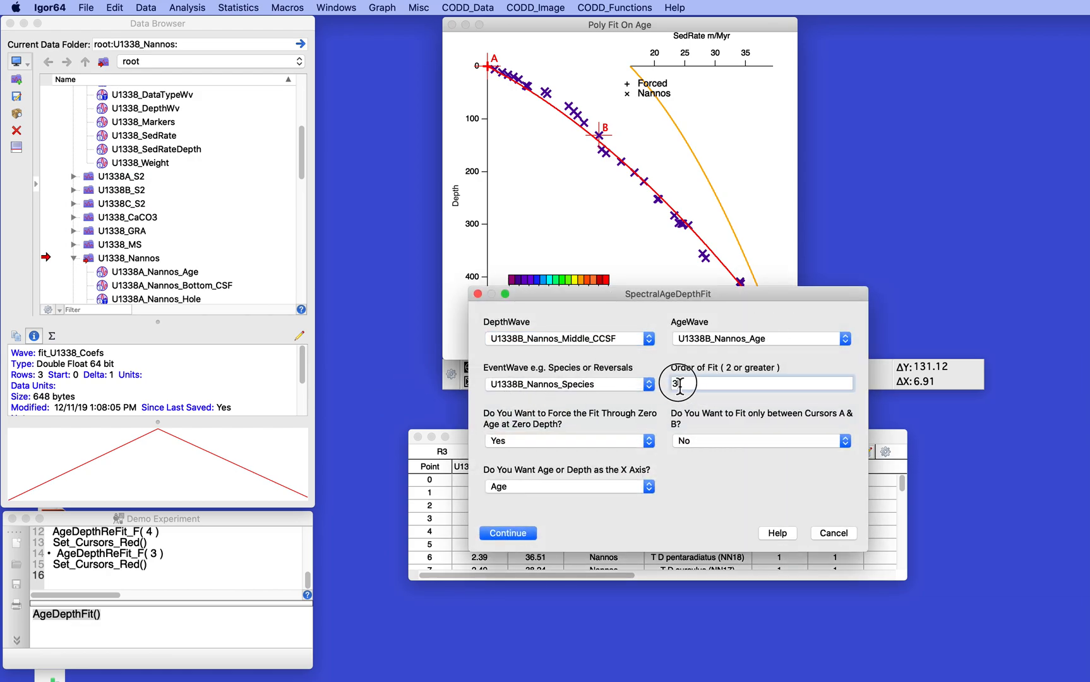
type("2")
left_click(757, 438)
left_click(753, 430)
left_click(507, 532)
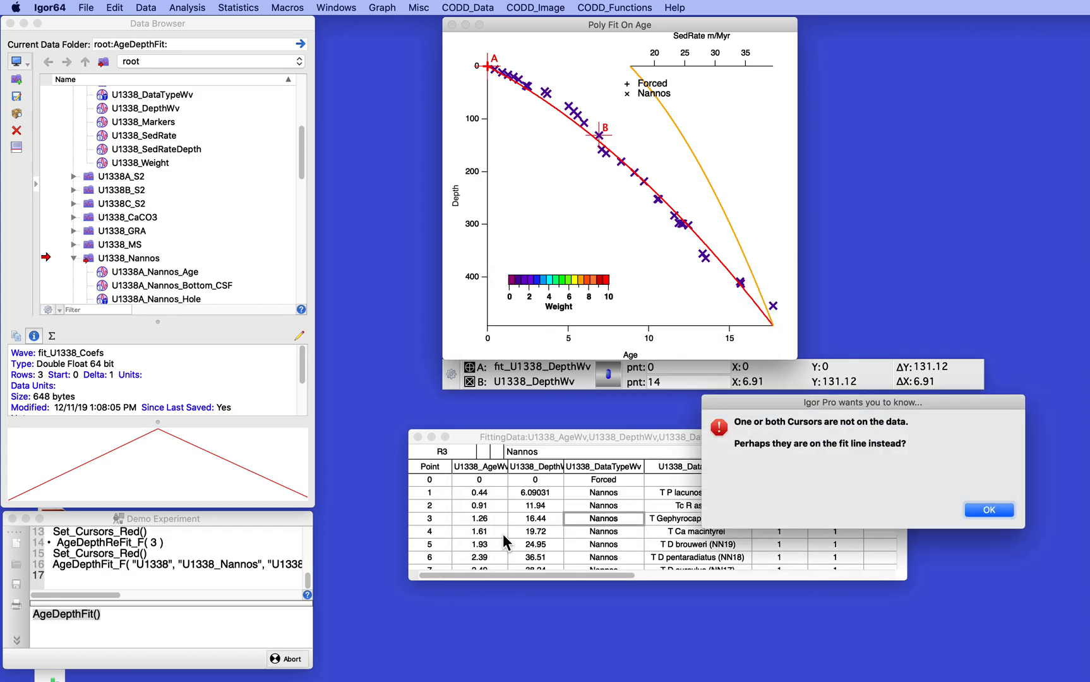
left_click(988, 510)
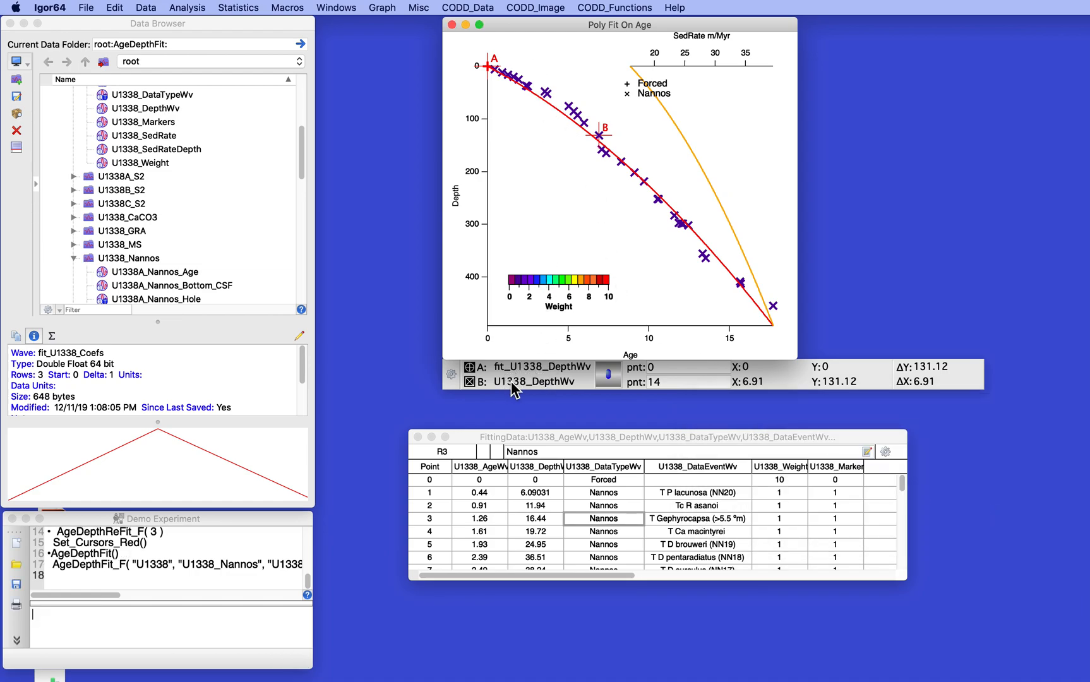
Reassign cursor A to the U1338_DepthWv trace and re-execute the latest AgeDepthFit_F command from the history.
left_click(546, 369)
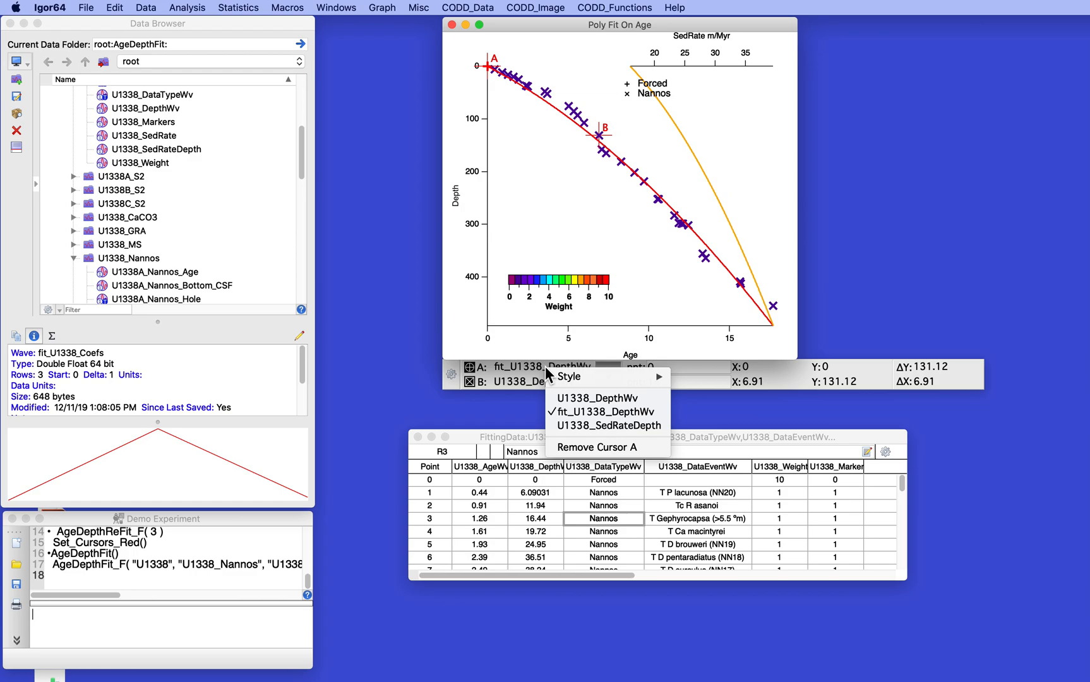
left_click(582, 399)
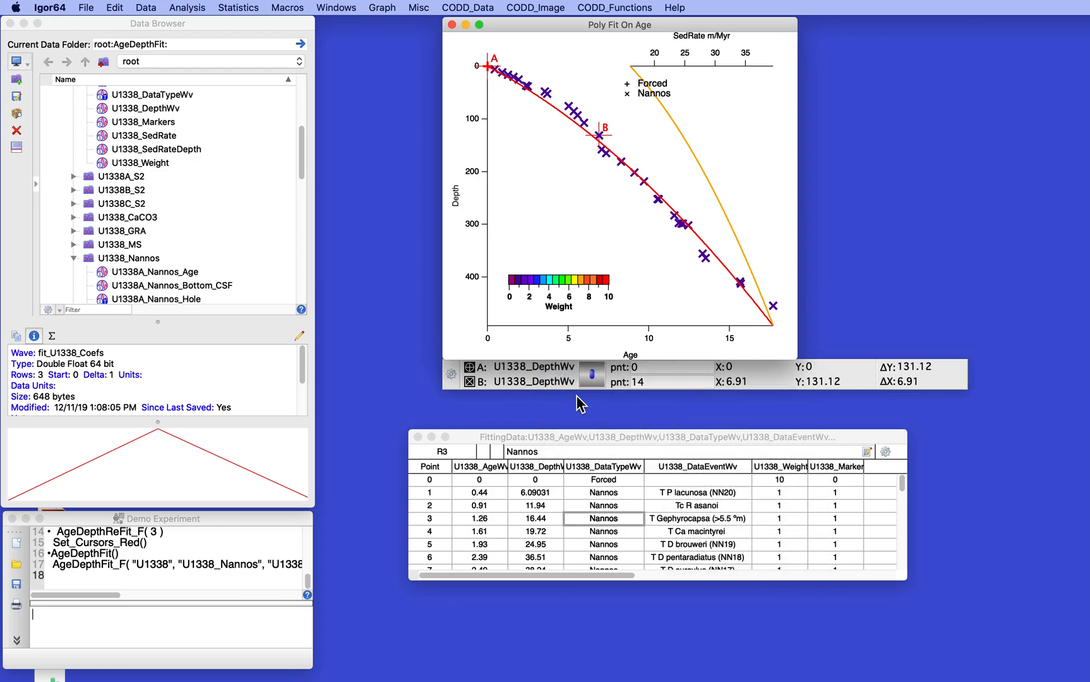
left_click(55, 568)
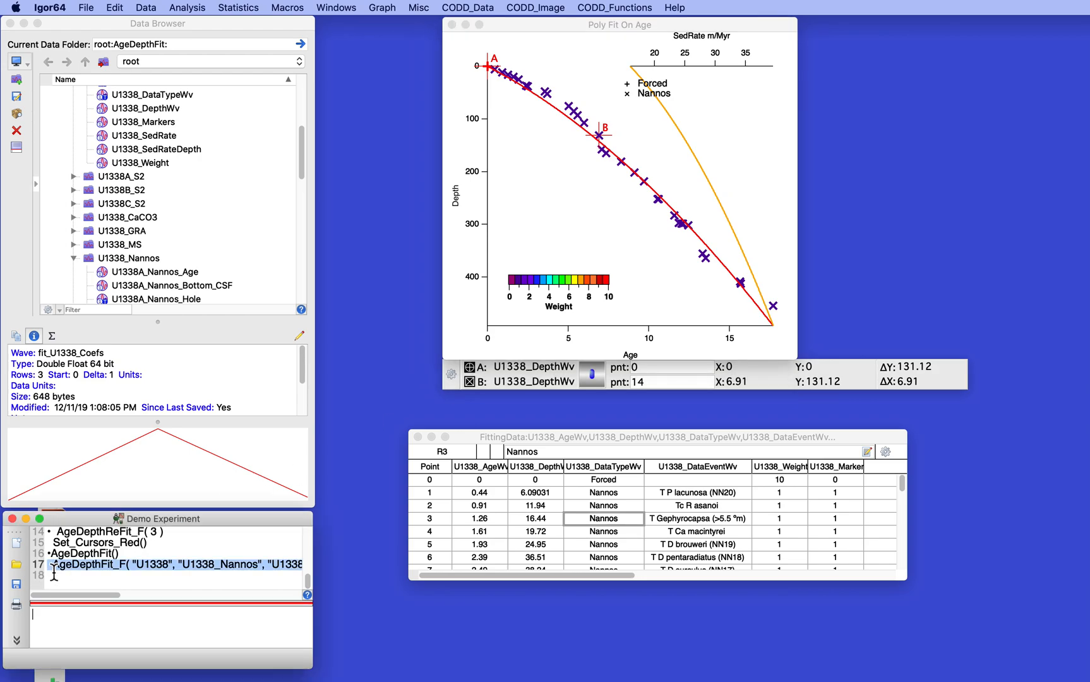
key("Return")
key("Return")
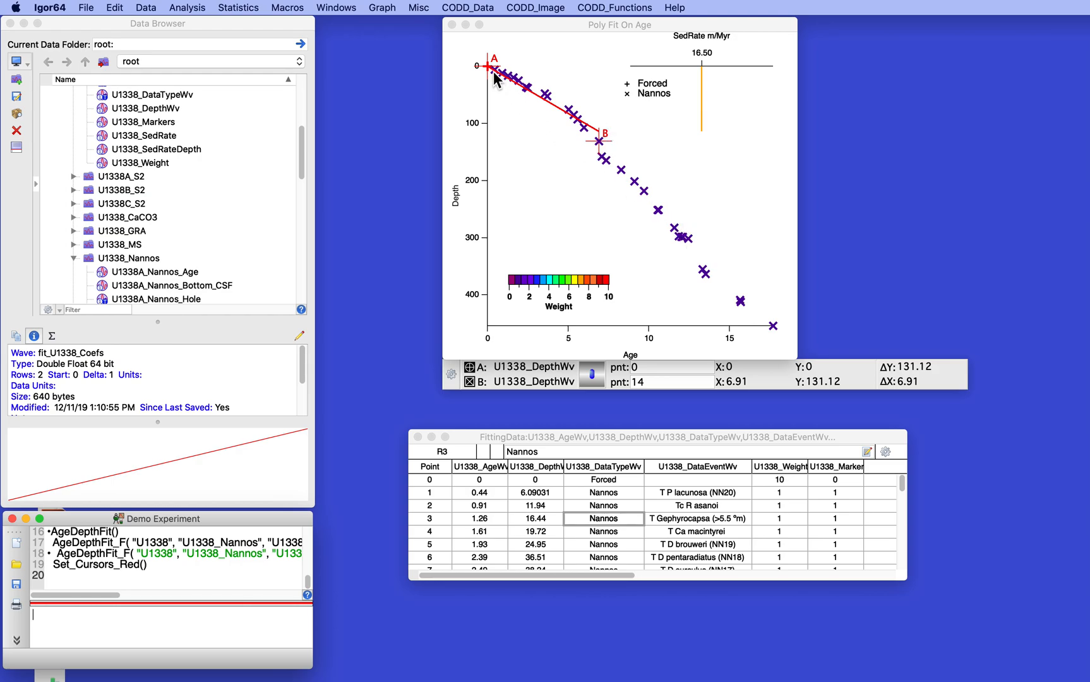
Move cursor A to data point 26 at about 12.45 age and rerun AgeDepthFit between the cursors with order 2.
left_click_drag(487, 67, 688, 243)
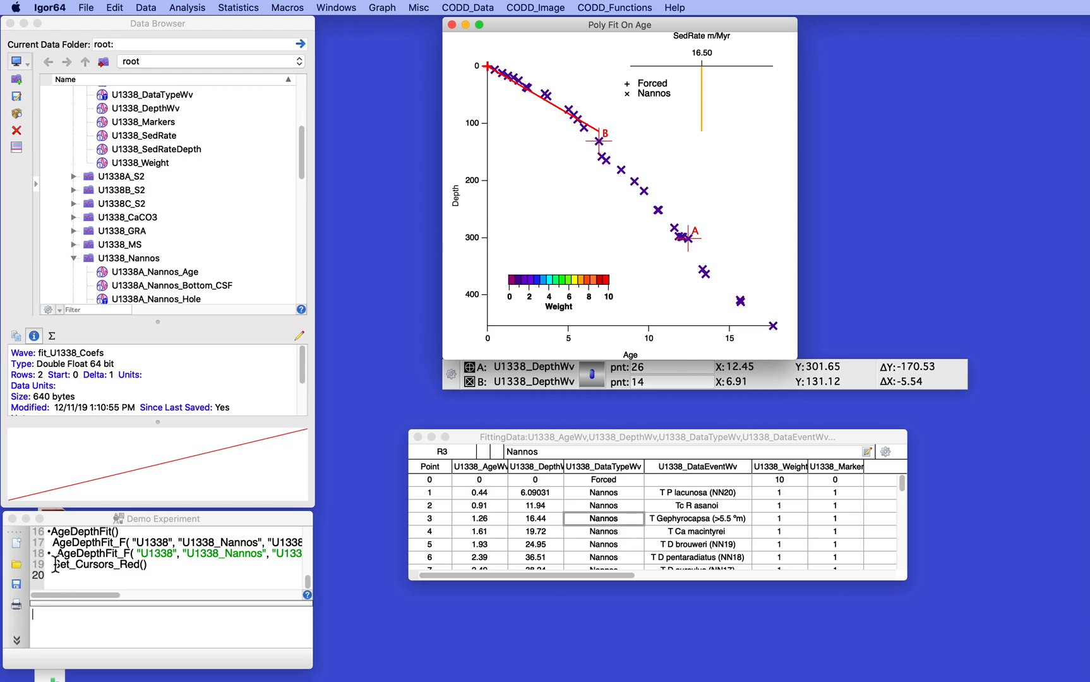
left_click(469, 7)
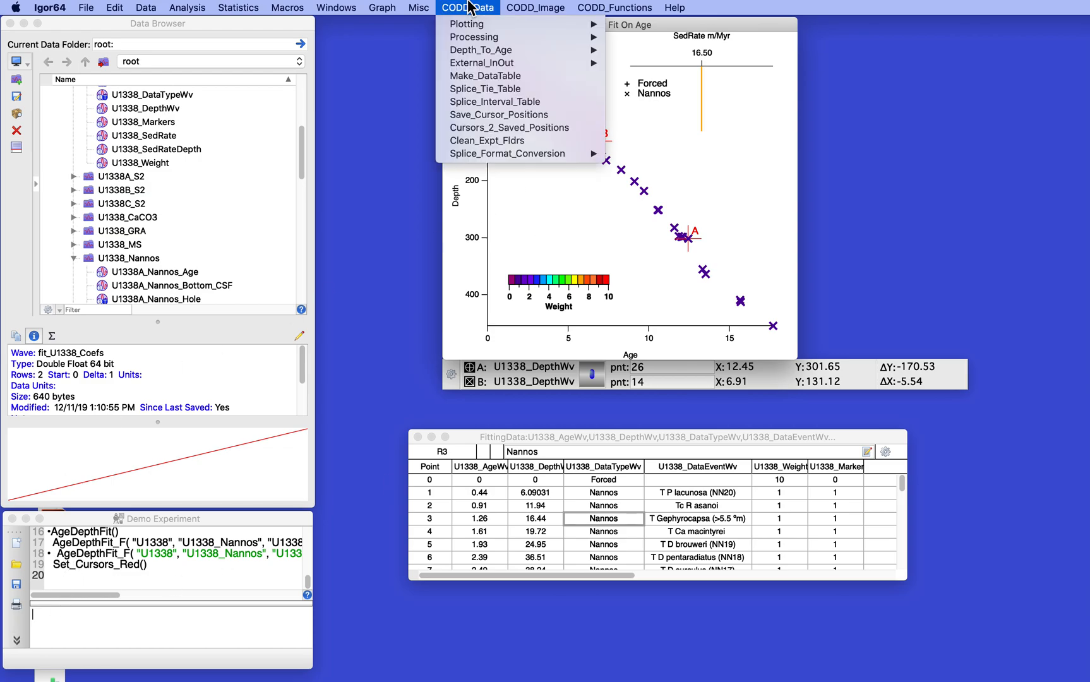
mouse_move(480, 48)
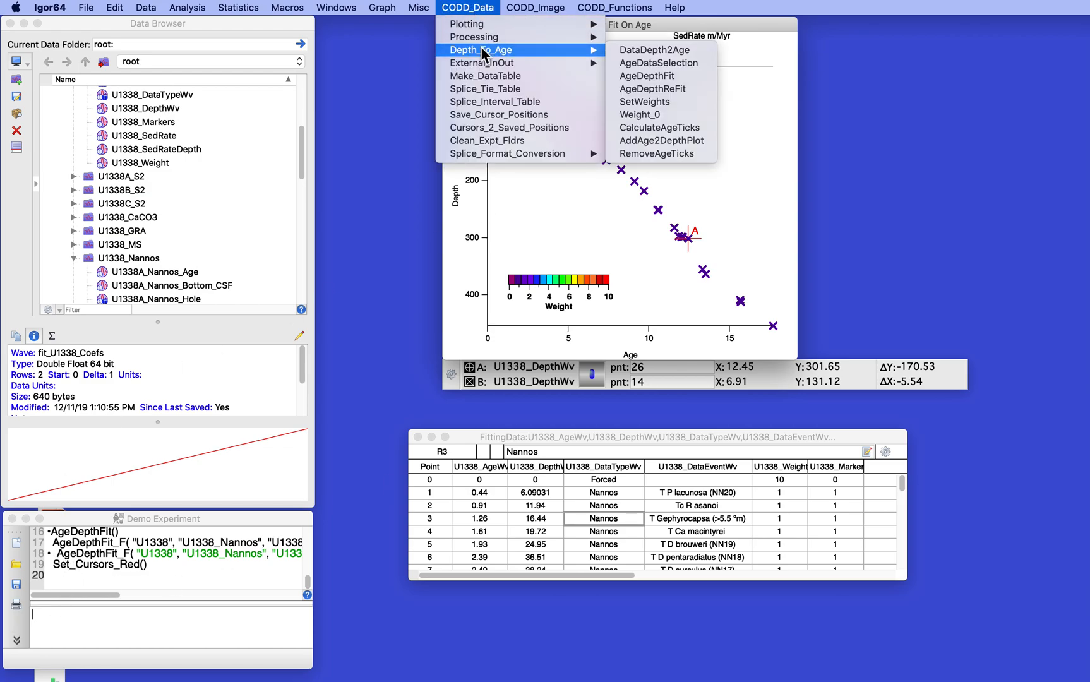
left_click(649, 76)
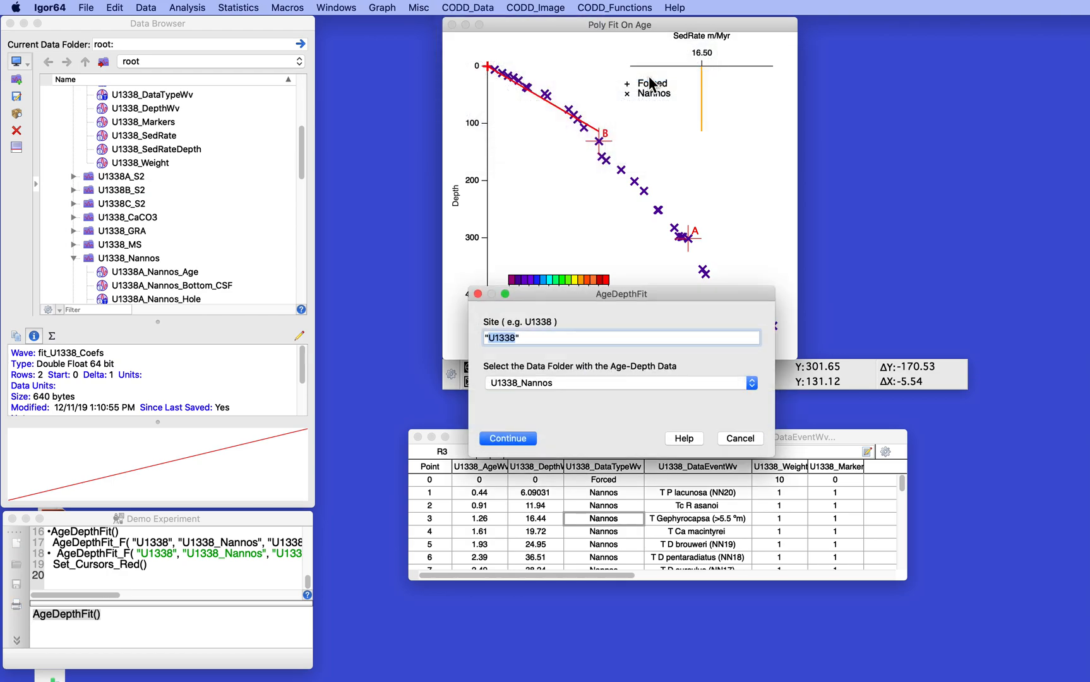
left_click(520, 439)
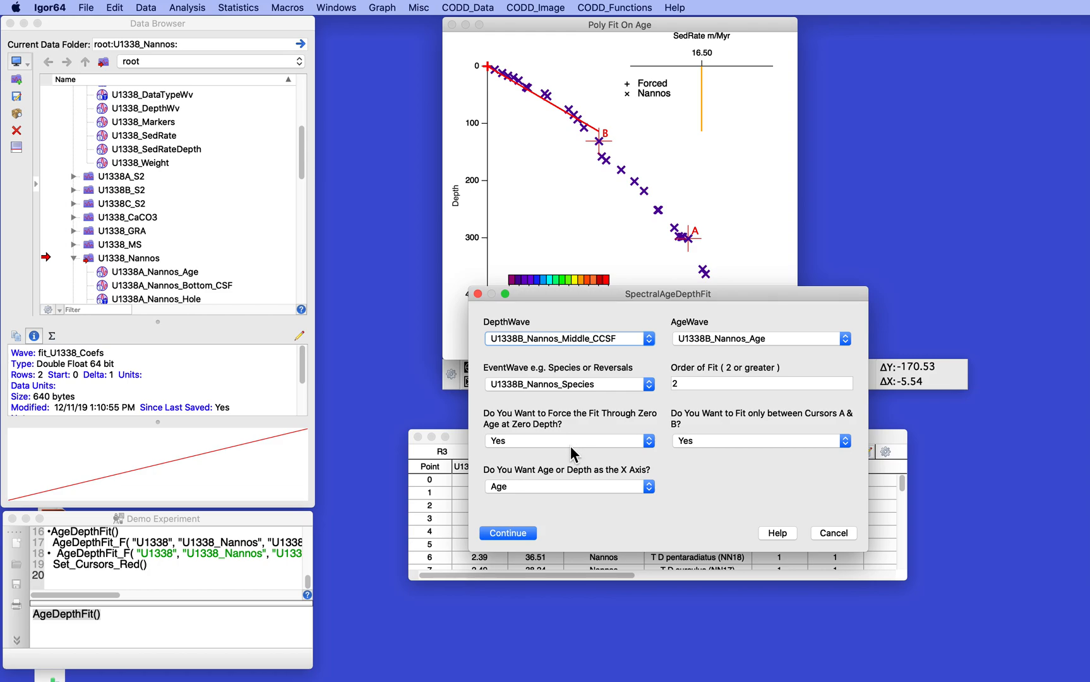
left_click(507, 533)
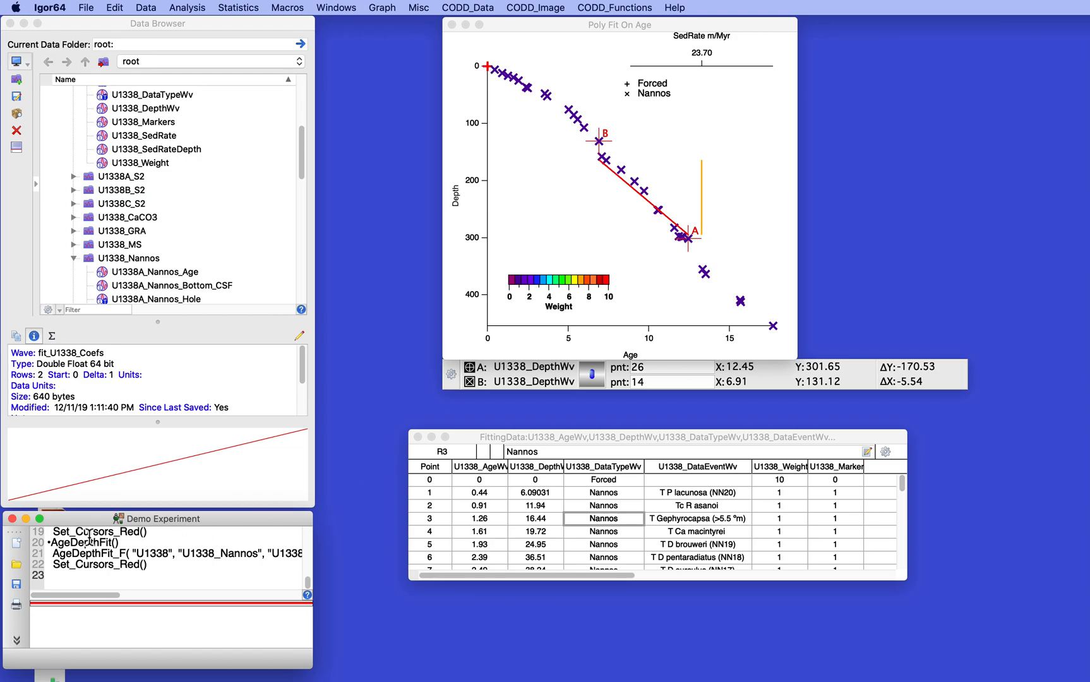
Rerun AgeDepthFit on the cursor-limited data with order 2 and forcing through zero age at zero depth set to No.
left_click(538, 6)
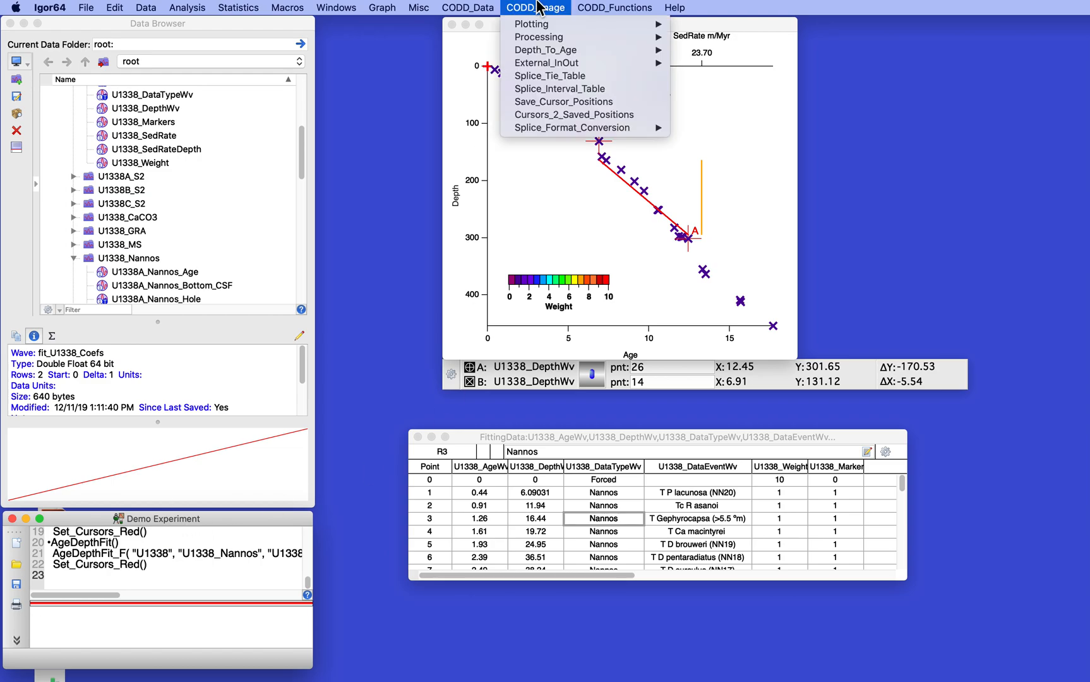
mouse_move(477, 52)
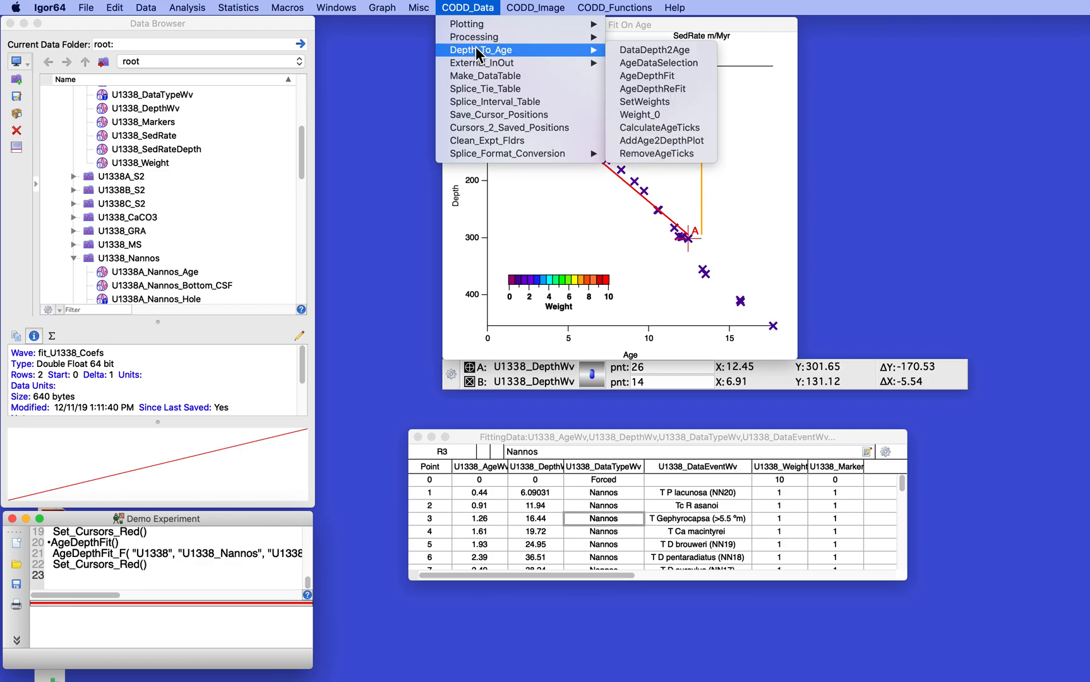
left_click(667, 71)
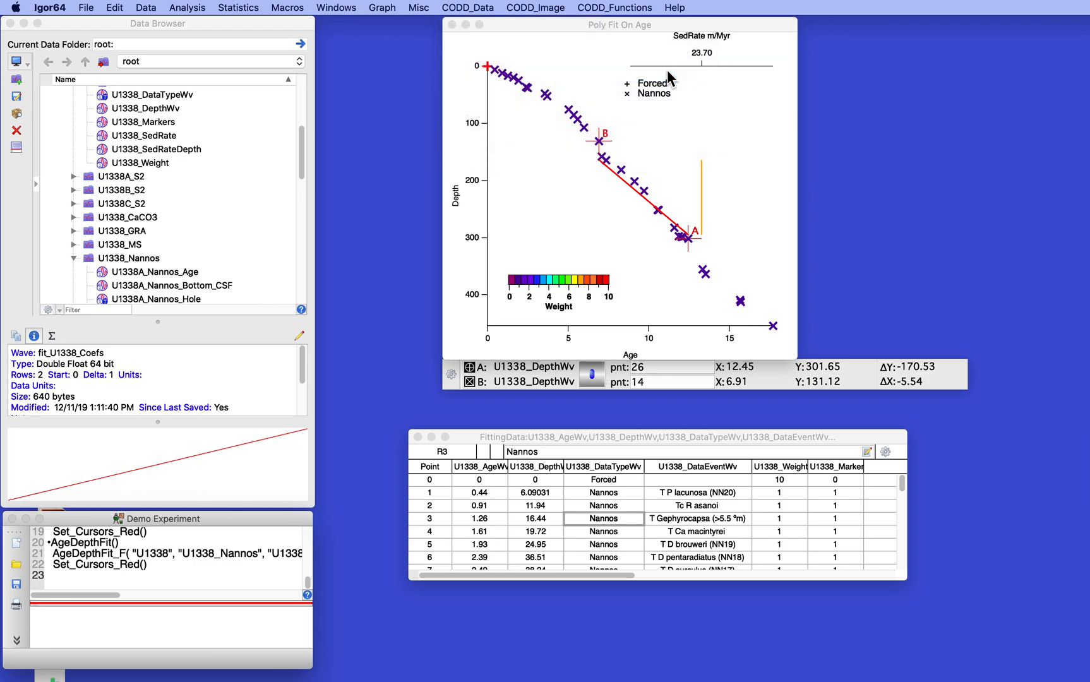
left_click(514, 440)
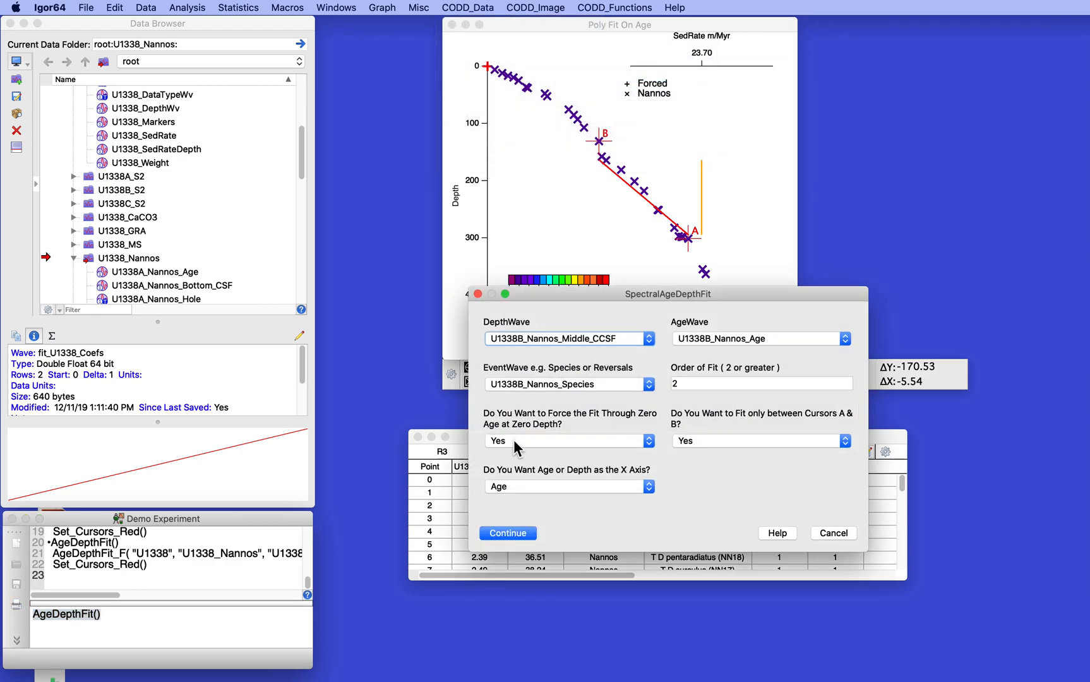
left_click(521, 440)
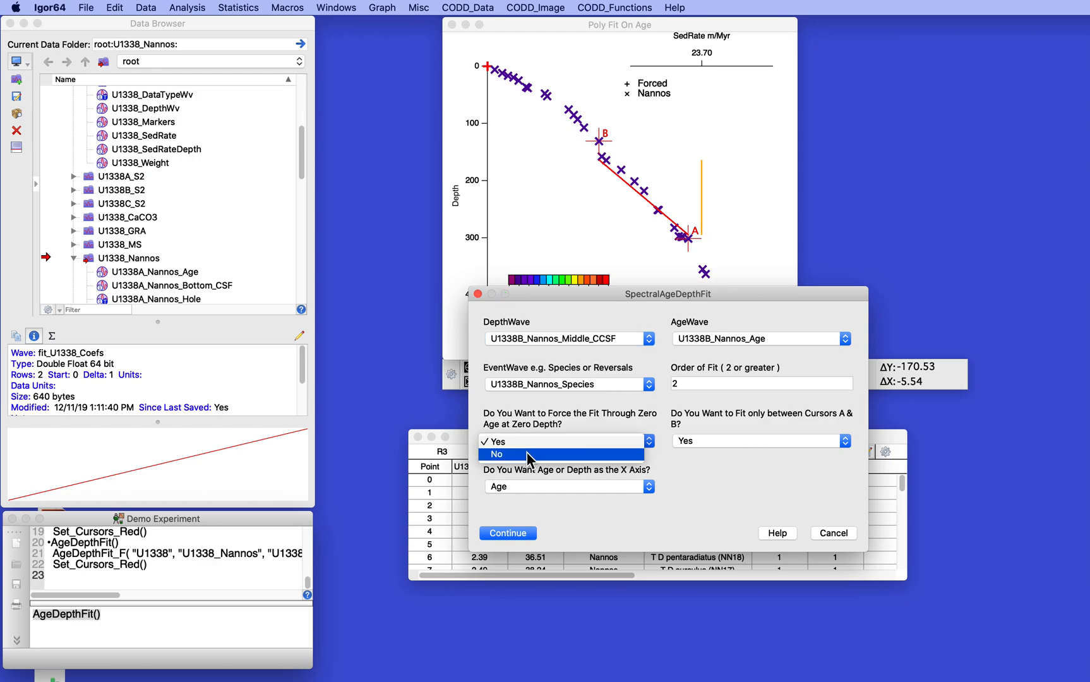
left_click(526, 452)
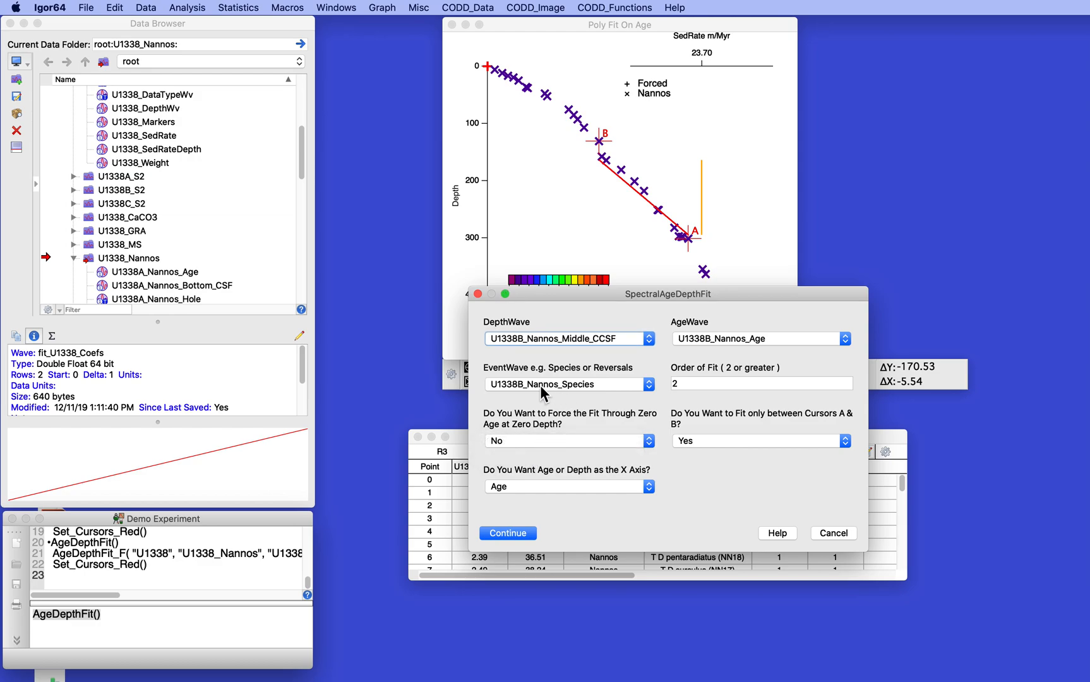
left_click(509, 532)
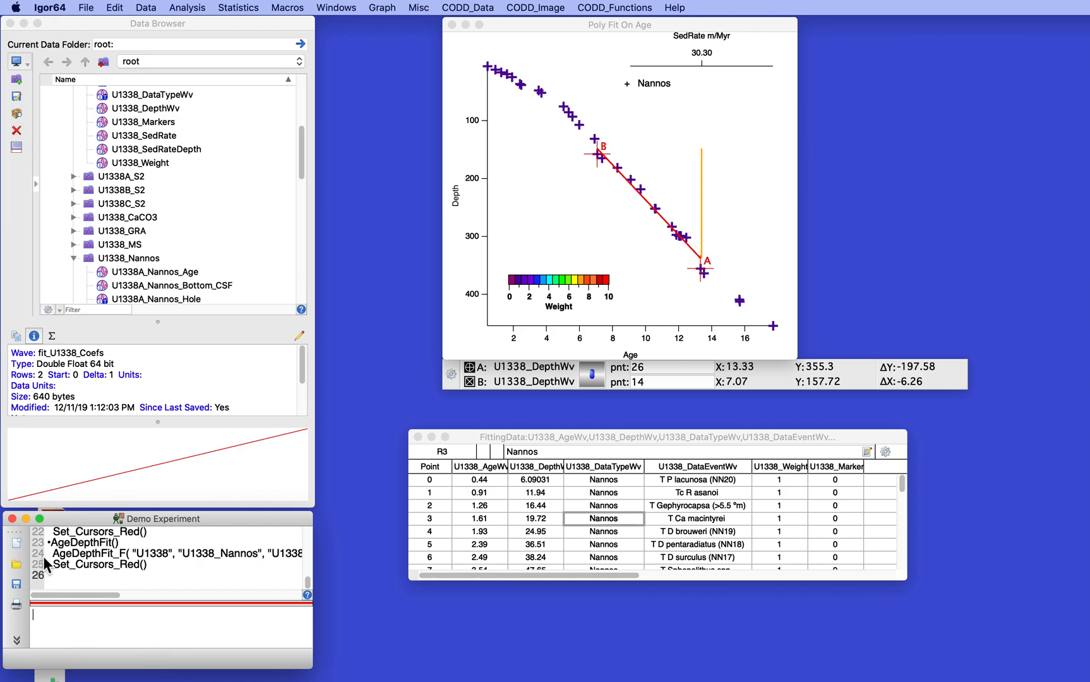
Run AgeDepthFit on U1338_Nannos with order of fit 5, forcing through zero age at zero depth and without limiting the fit to the cursors.
left_click(470, 7)
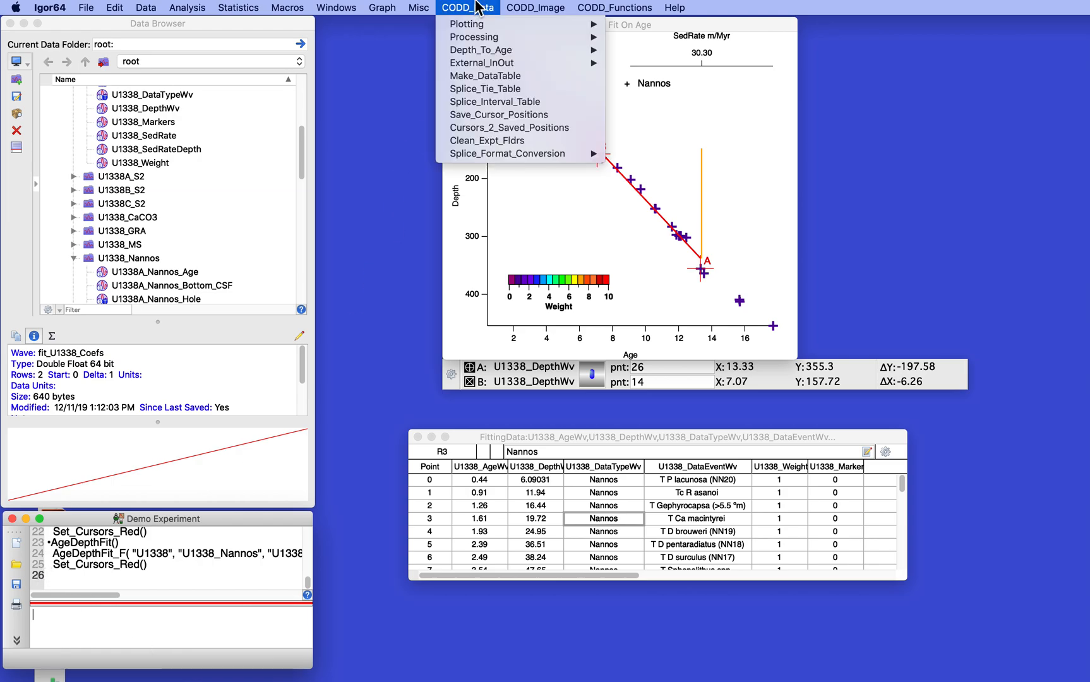
mouse_move(479, 47)
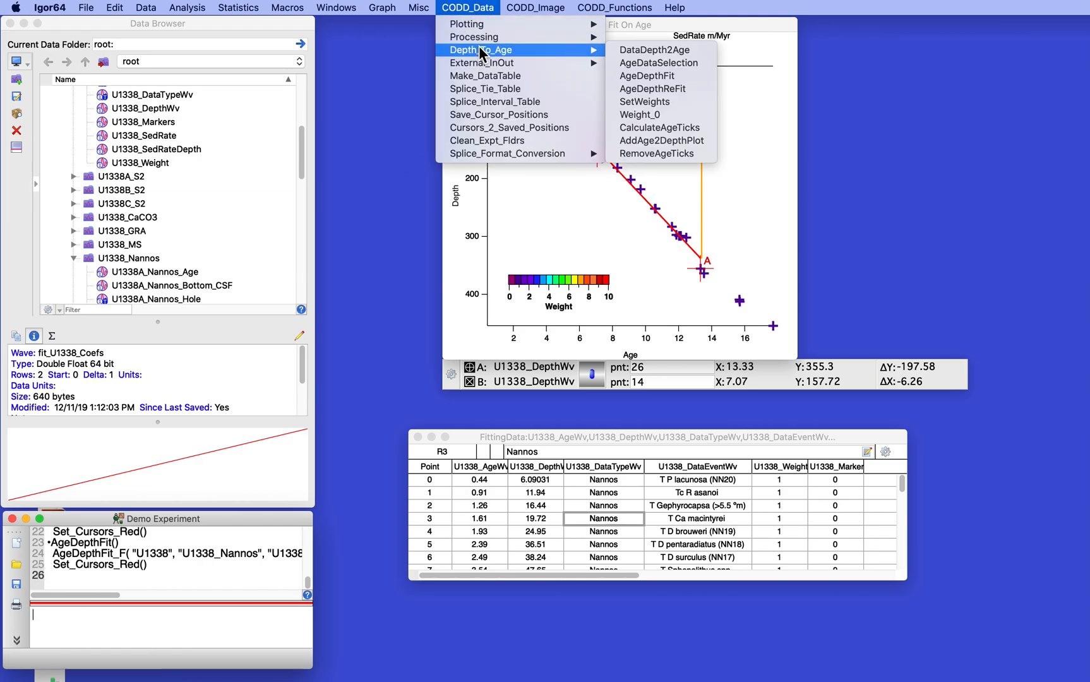
left_click(652, 76)
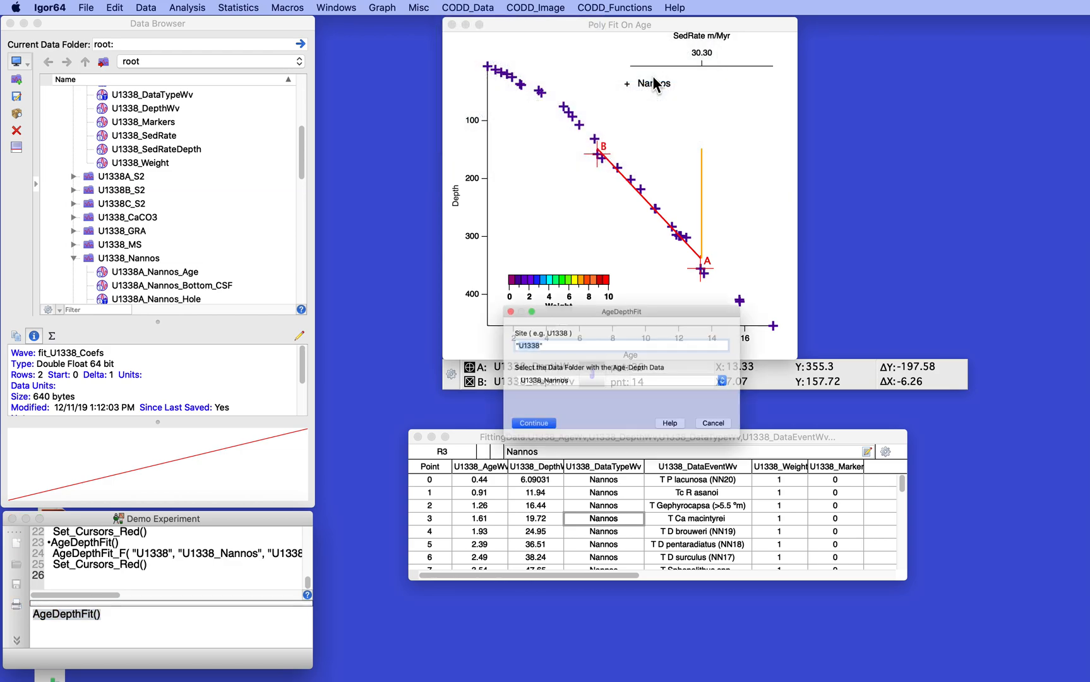
left_click(507, 438)
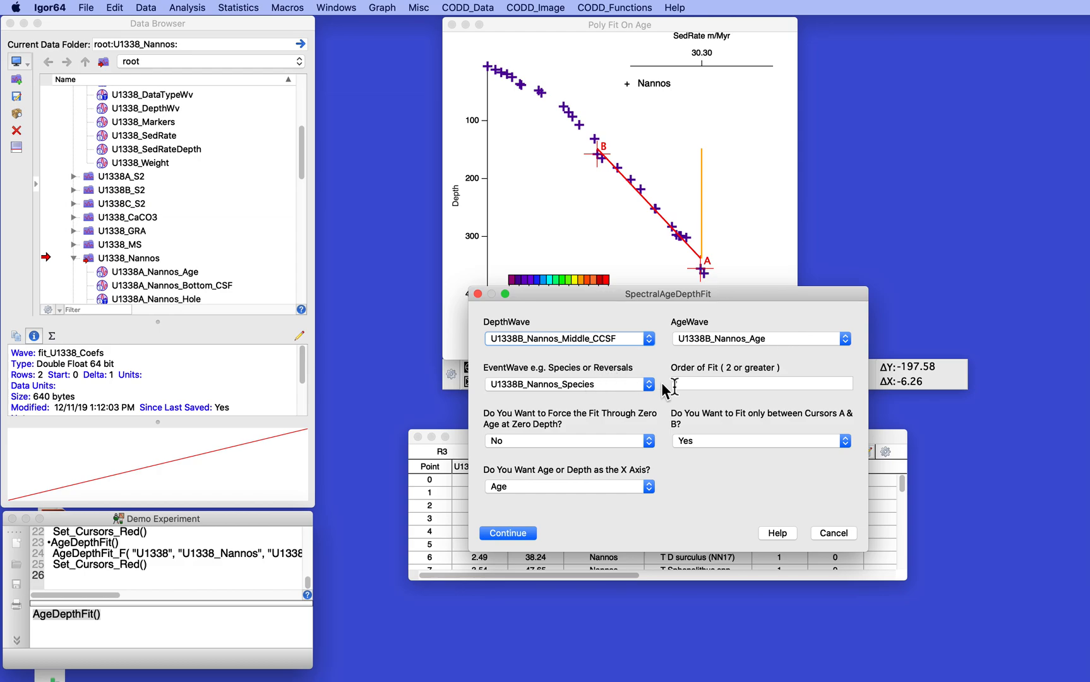
left_click(712, 385)
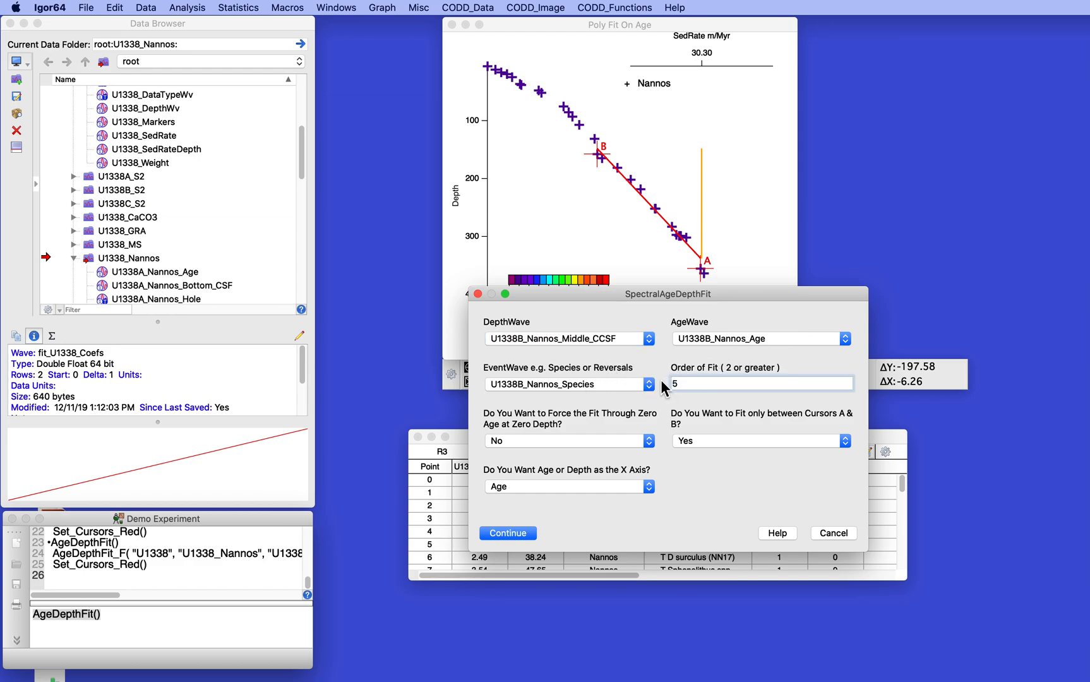
left_click(578, 440)
left_click(571, 429)
left_click(751, 440)
left_click(748, 452)
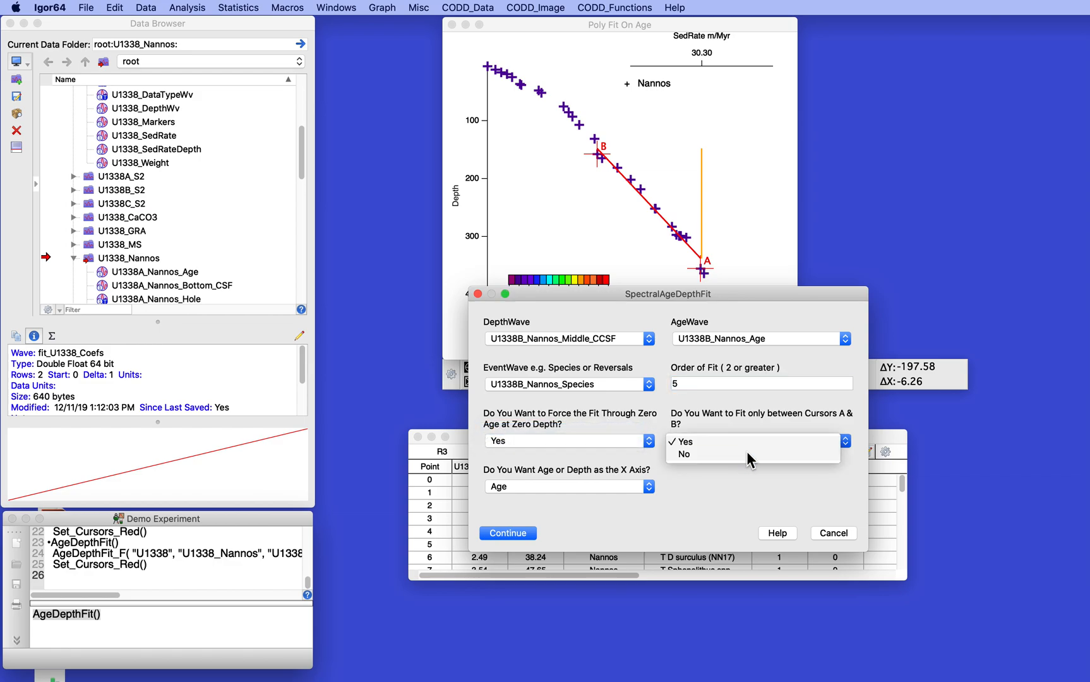
left_click(505, 532)
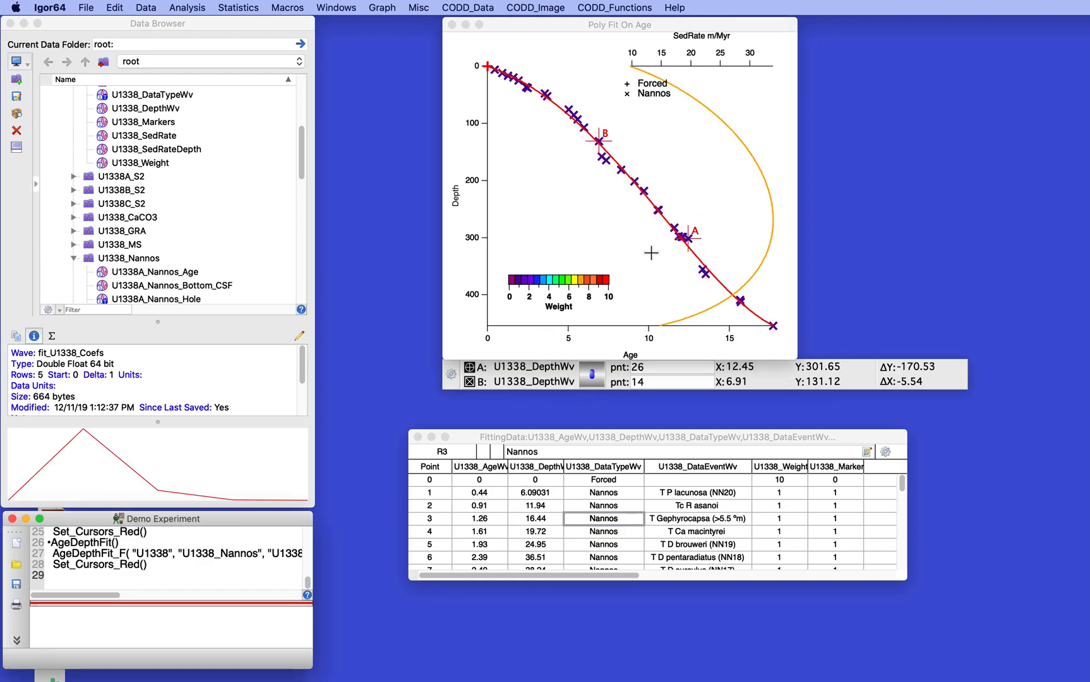
Place cursor A on the Nannos data point at age 7.36 and give that point zero weight with Weight_0.
left_click(687, 241)
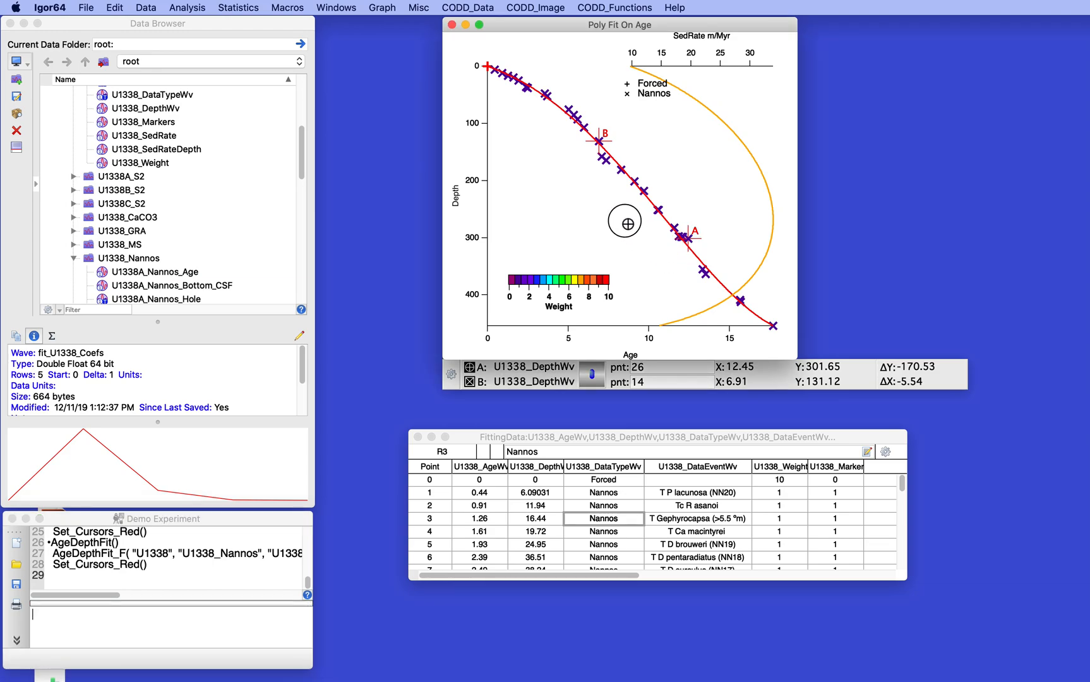
left_click_drag(627, 223, 519, 79)
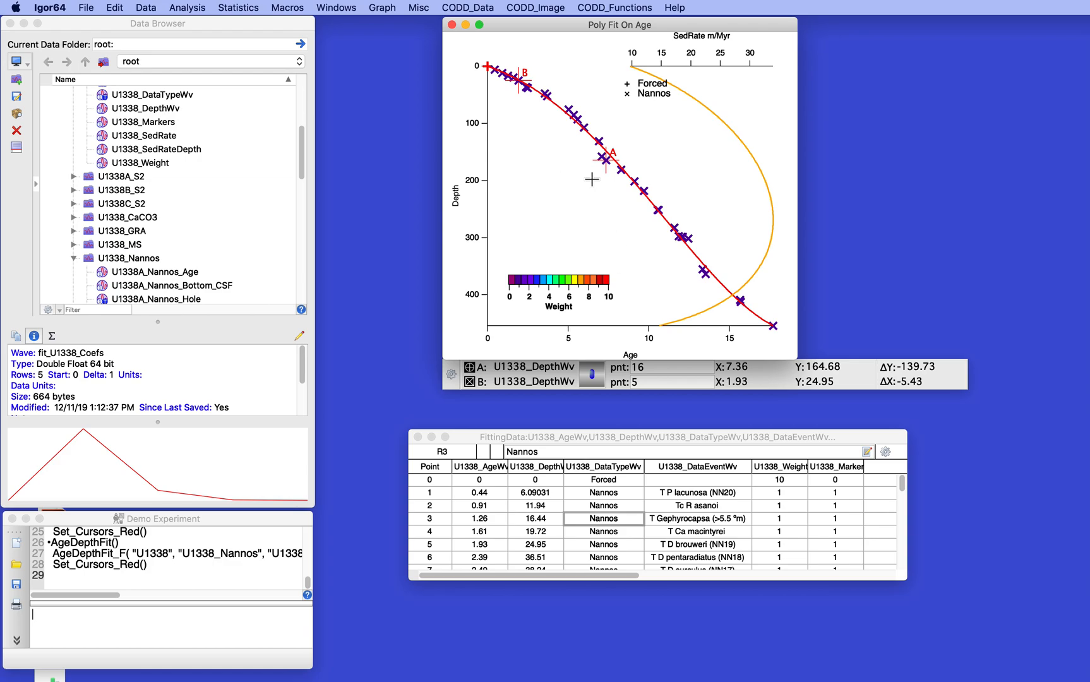
left_click_drag(542, 126, 647, 222)
left_click(633, 205)
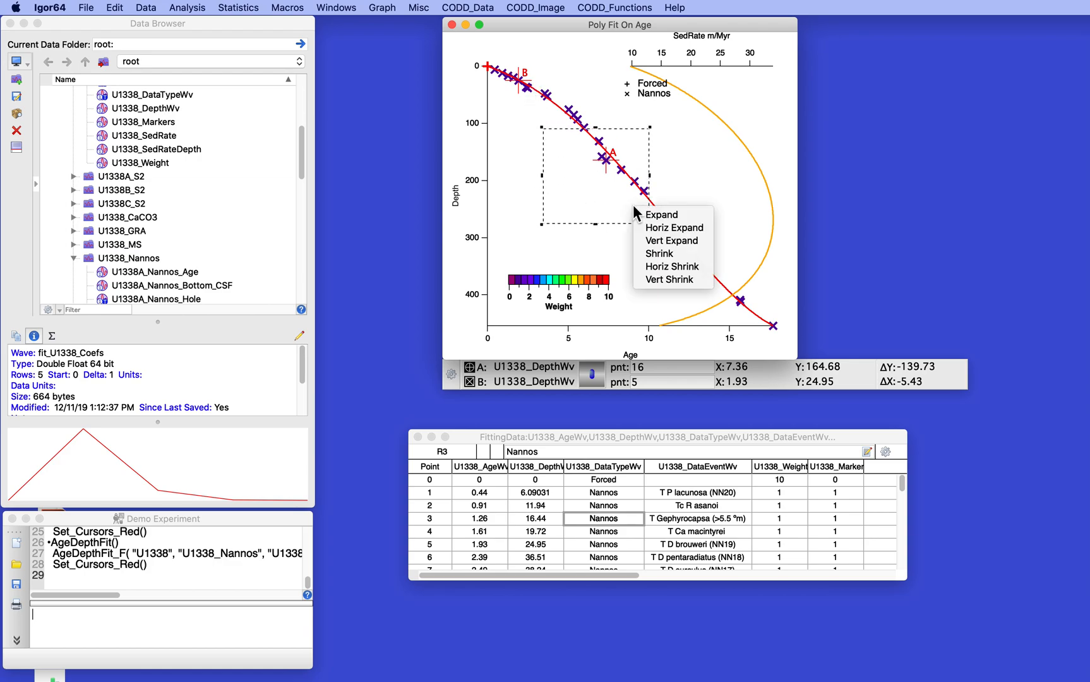
left_click(657, 216)
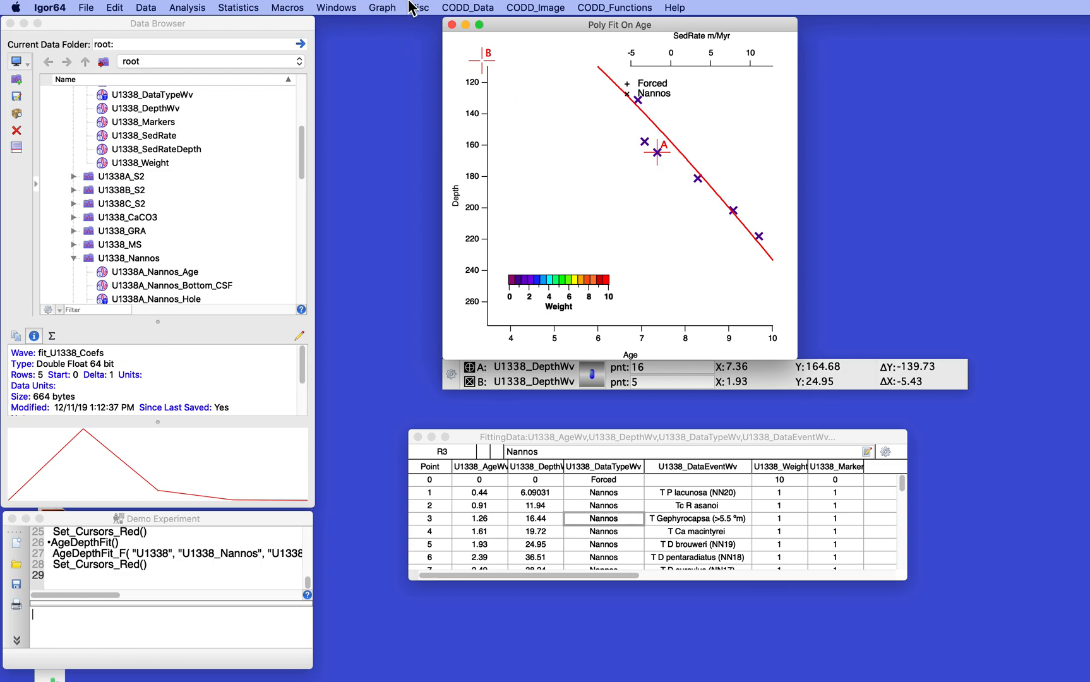
left_click(456, 7)
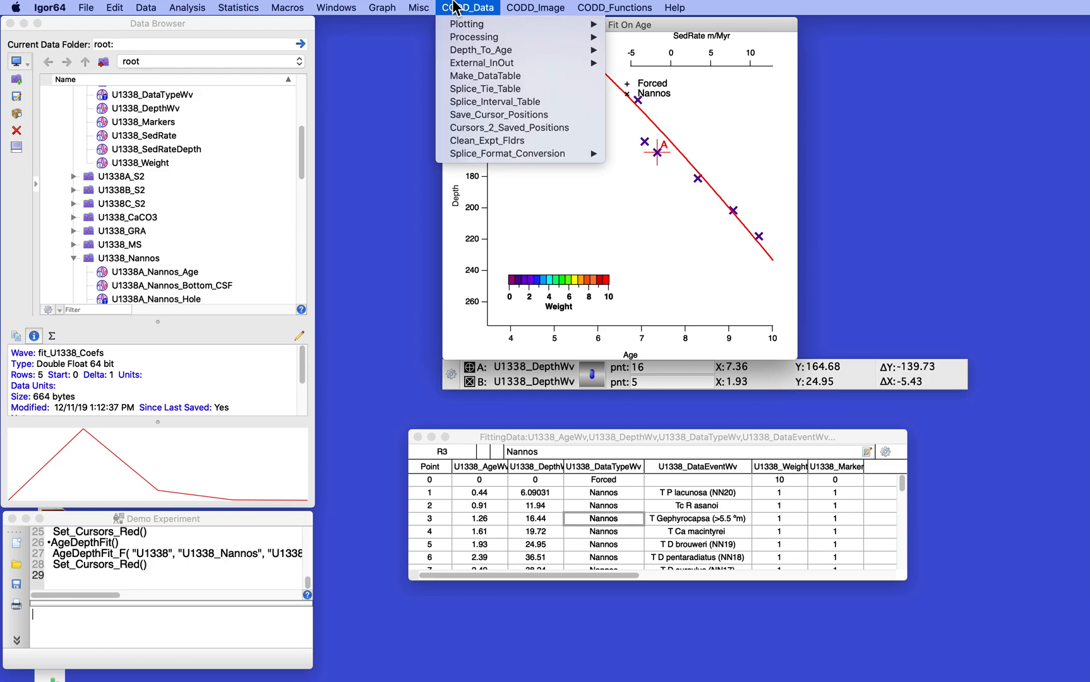
mouse_move(465, 39)
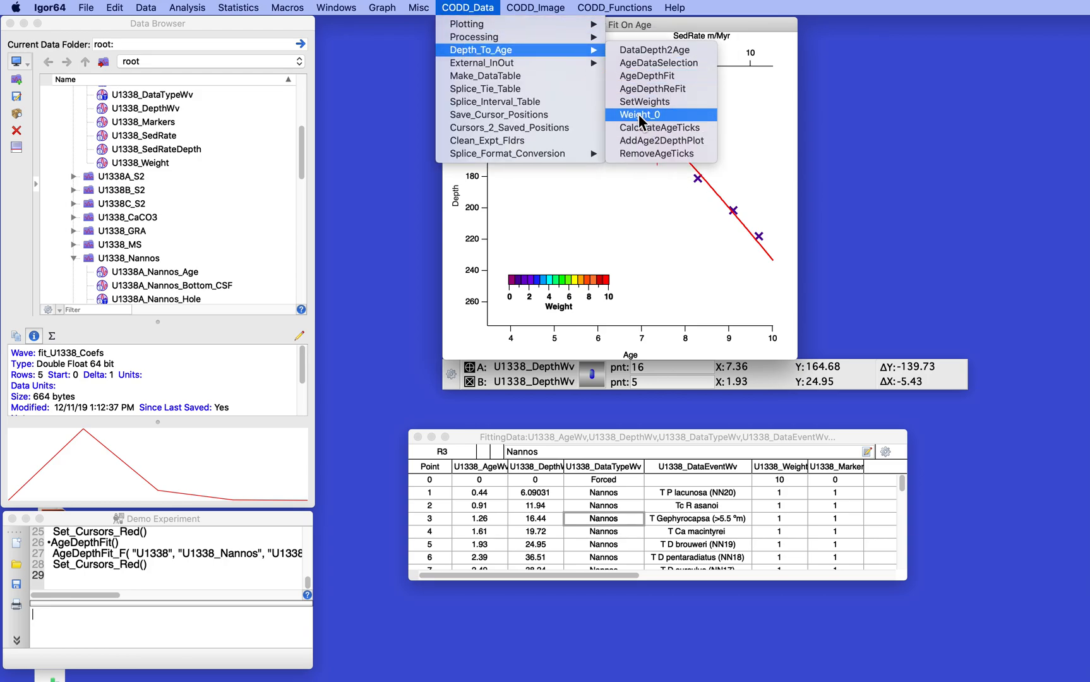
left_click(640, 116)
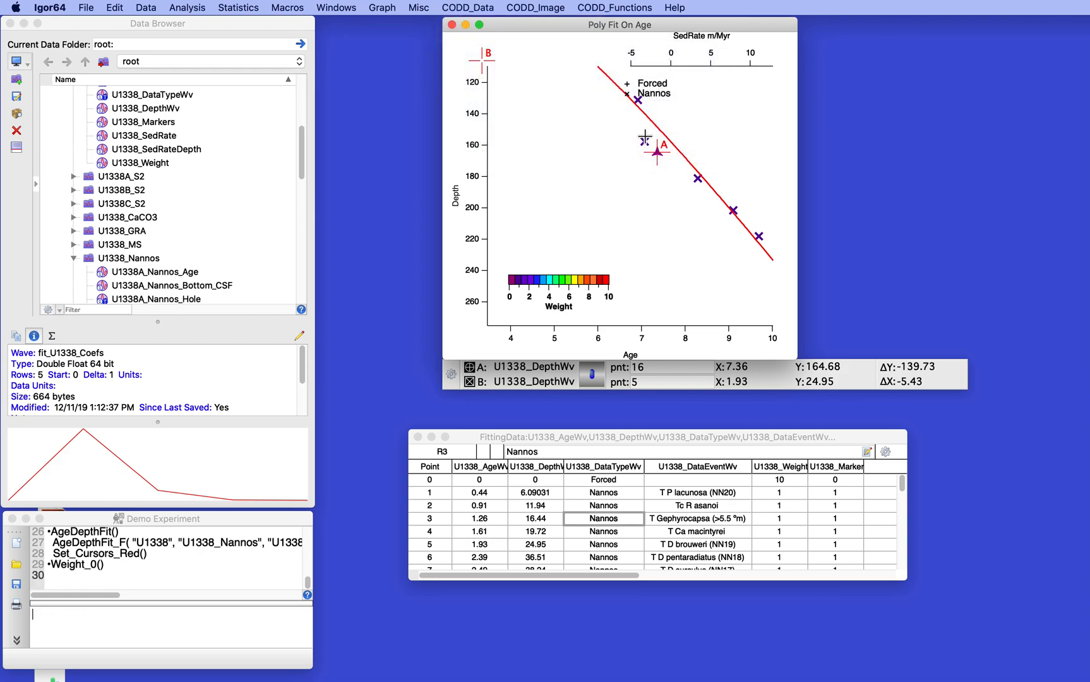
Move cursor A to the neighbouring data point at age 7.07 and examine the weights and markers in the fitting data table.
left_click_drag(656, 151, 644, 141)
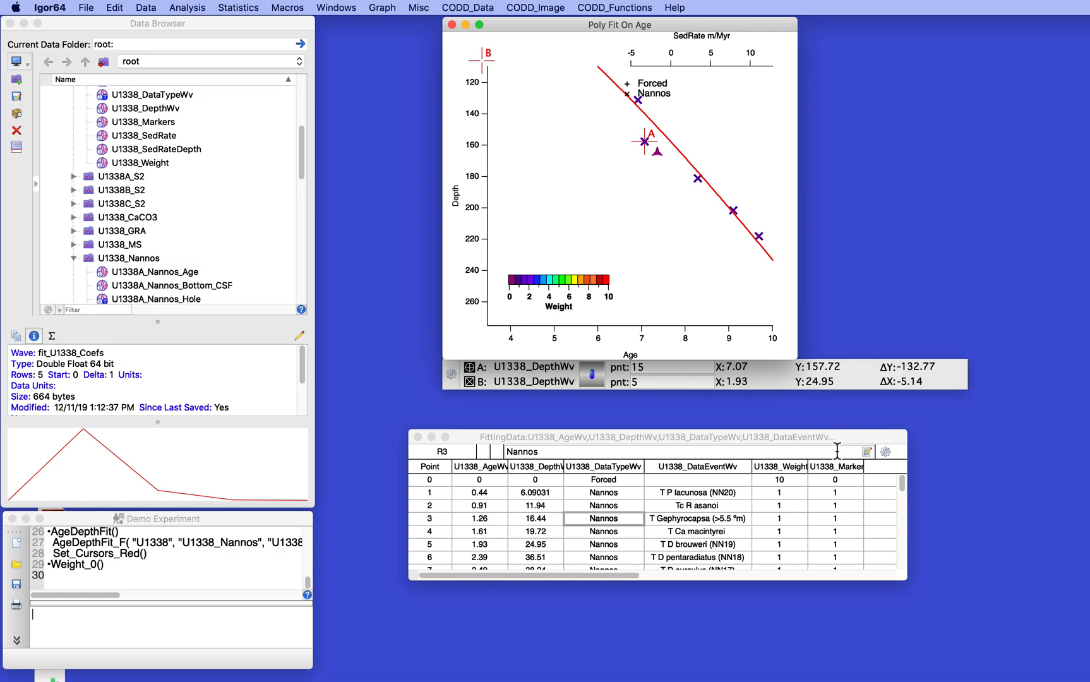
scroll(839, 520, "down", 3)
scroll(840, 520, "right", 1)
scroll(840, 520, "left", 1)
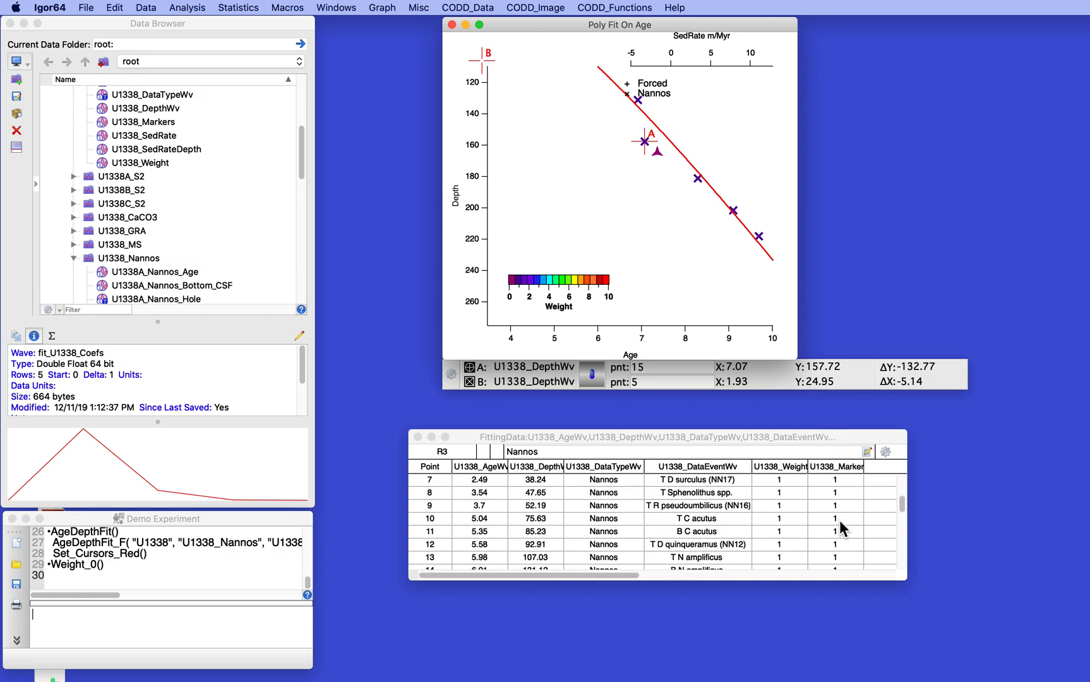
scroll(823, 518, "down", 3)
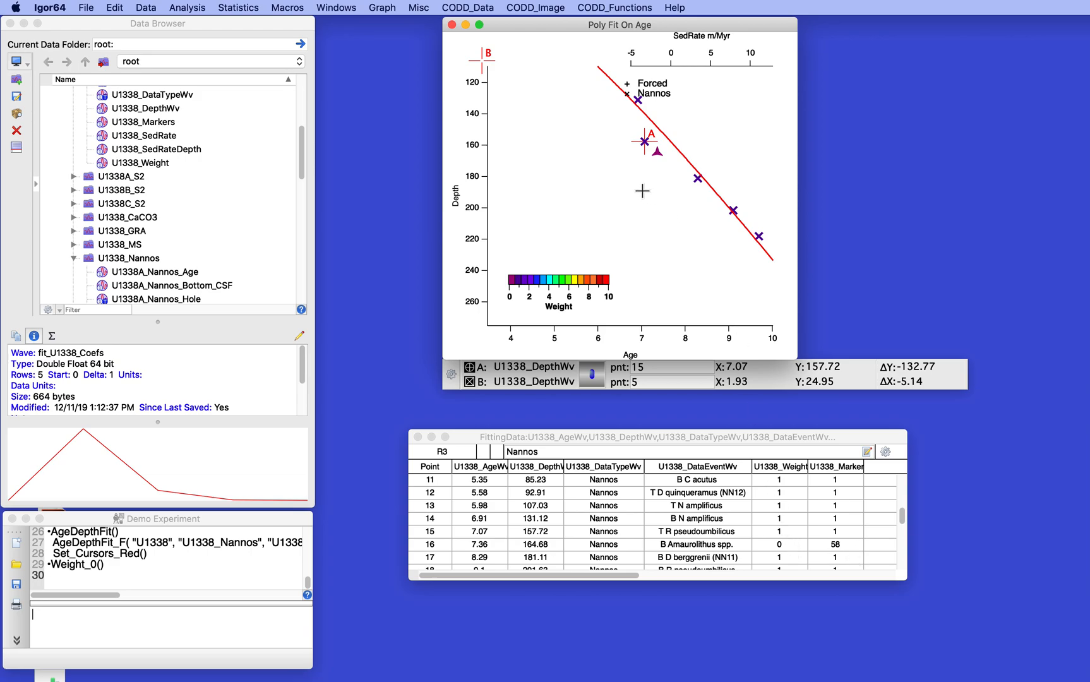
Refit the age-depth curve with AgeDepthReFit using order of fit 7.
left_click(468, 7)
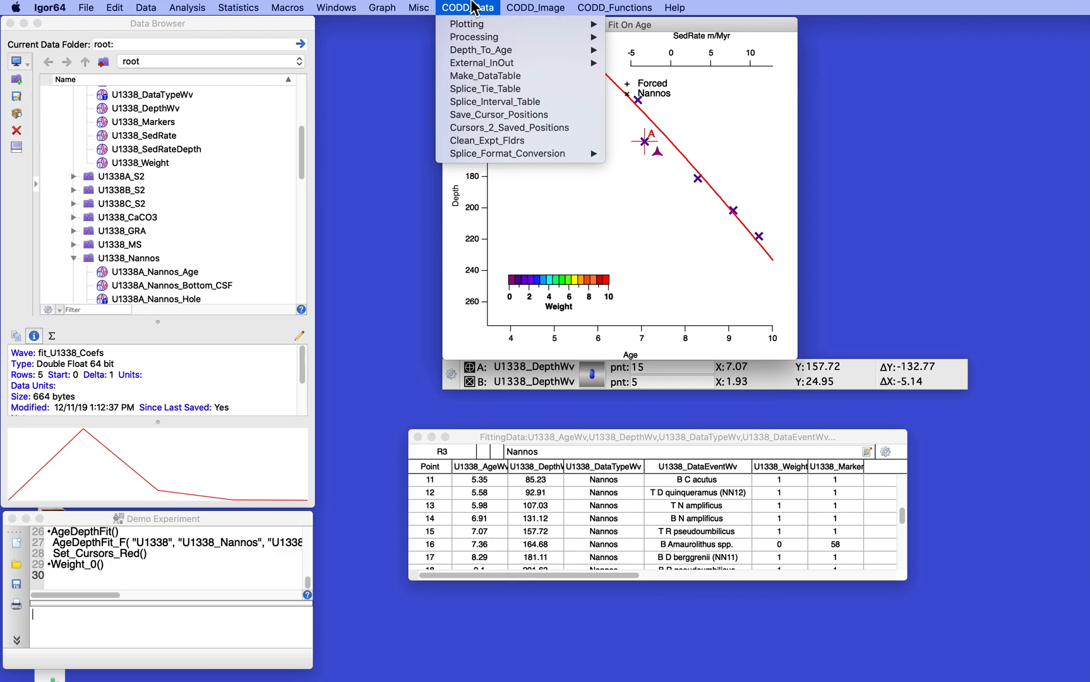
mouse_move(473, 51)
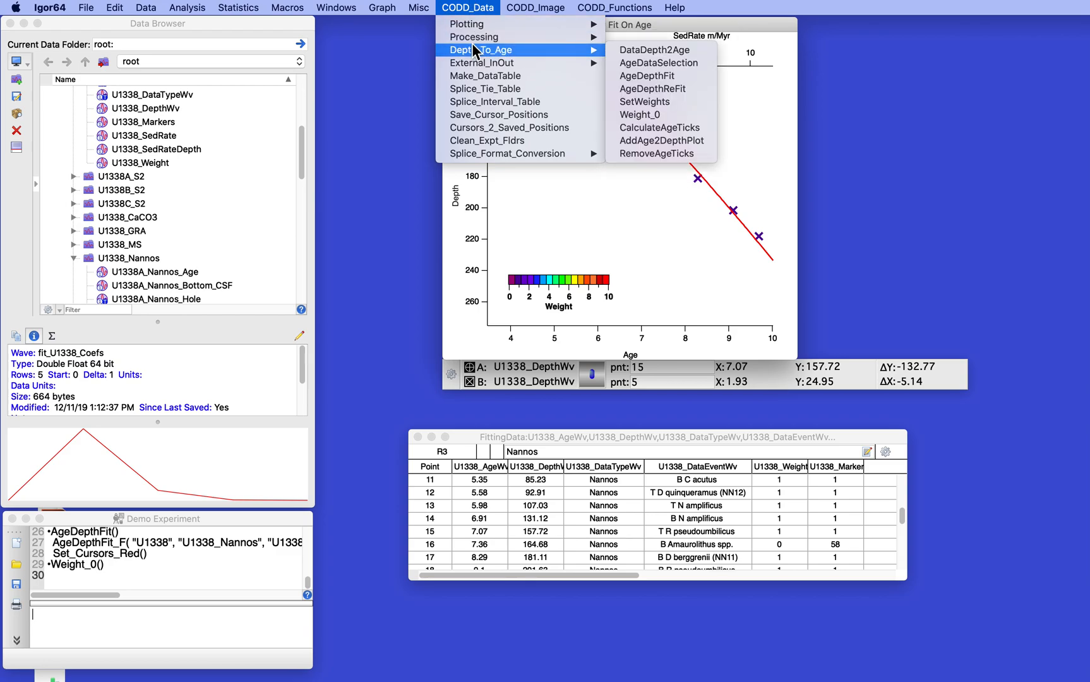
left_click(649, 88)
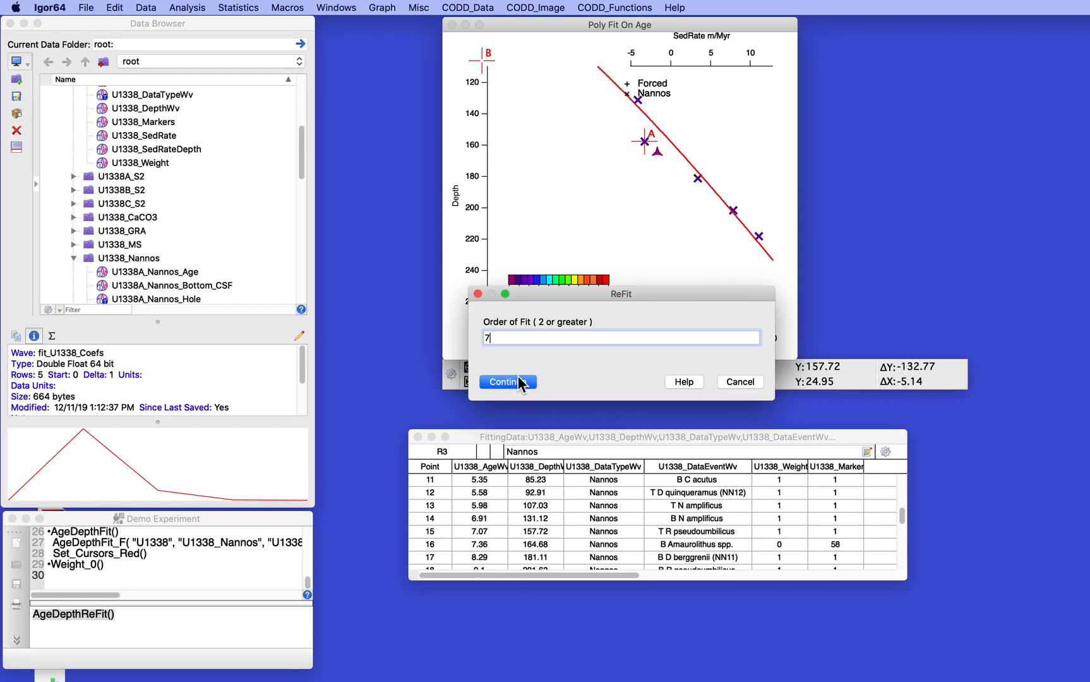
left_click(489, 380)
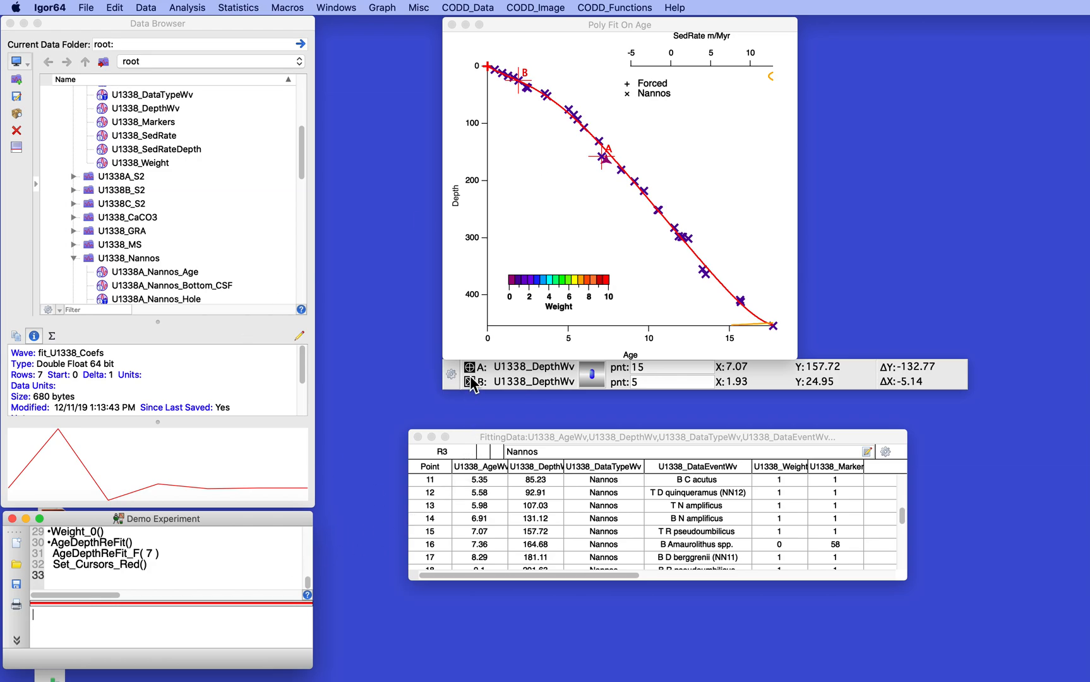
Re-execute the AgeDepthReFit_F( 7 ) command from the history.
triple_click(54, 553)
key("Return")
key("Return")
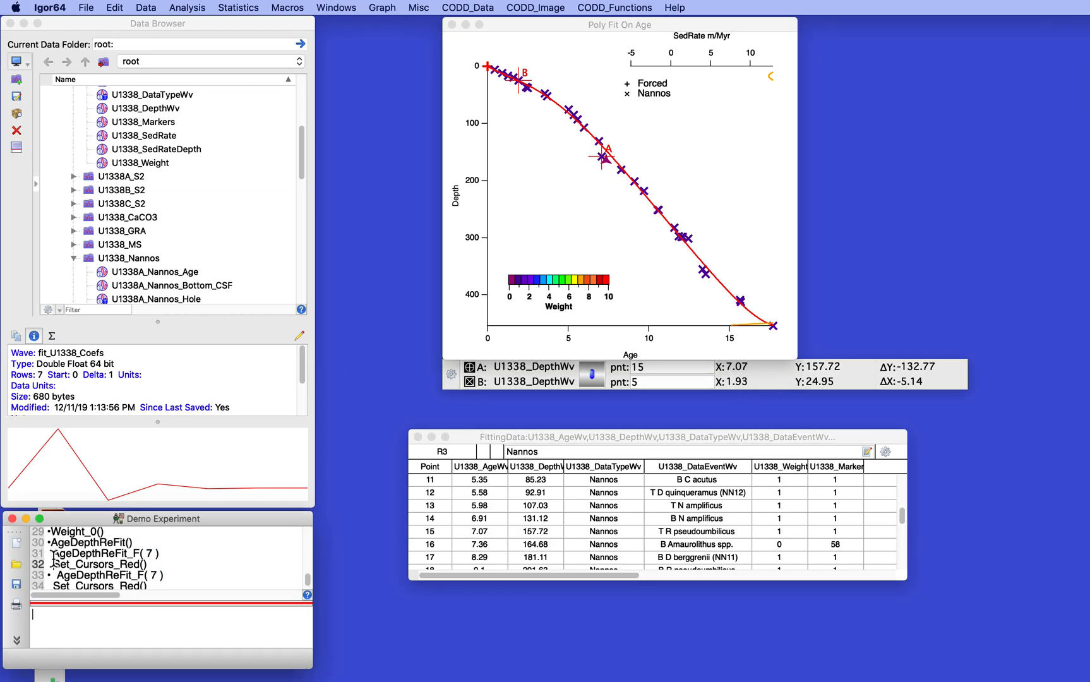
Try a higher-order refit by recalling the AgeDepthReFit_F command from the history and changing its order to 13.
key("Up")
key("Up")
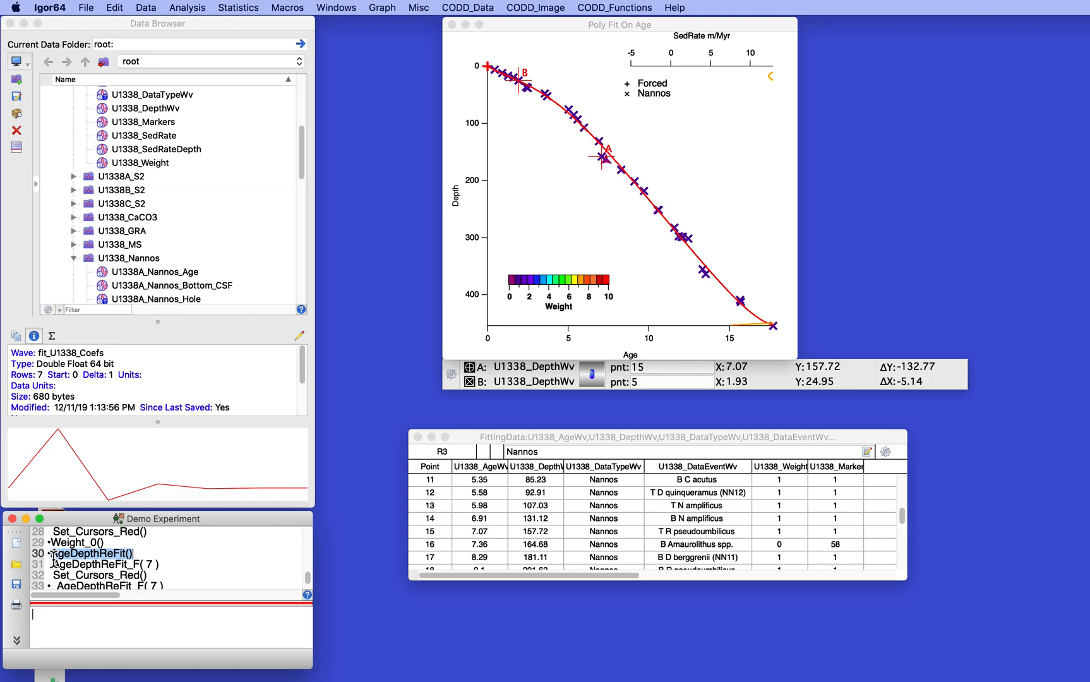
key("Down")
key("Return")
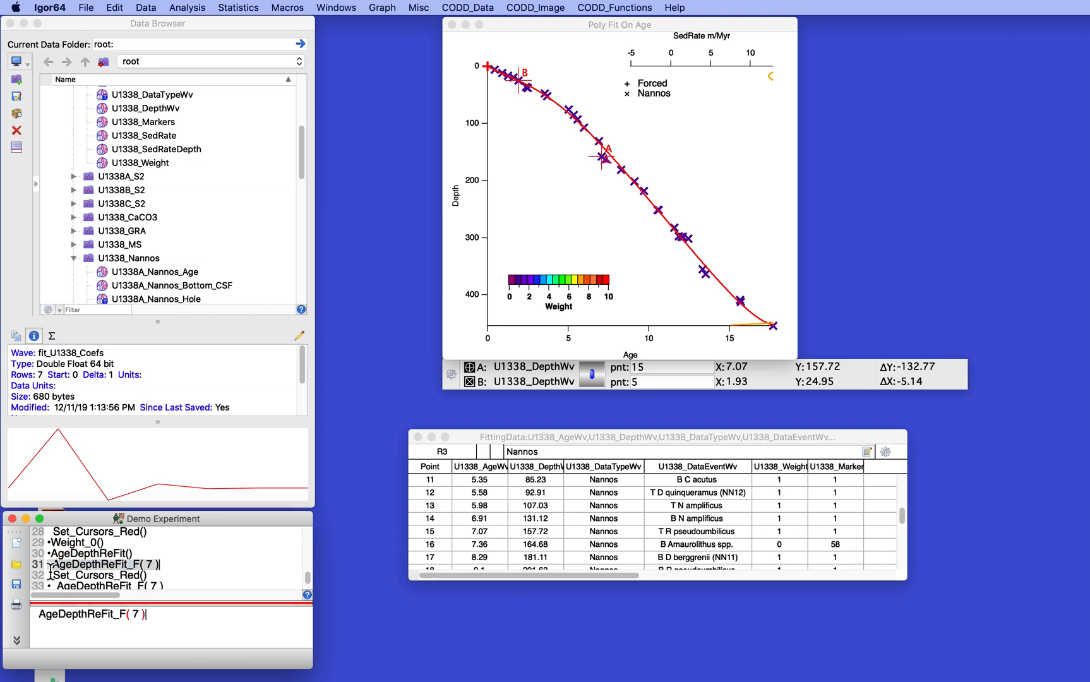
scroll(122, 595, "right", 1)
double_click(135, 615)
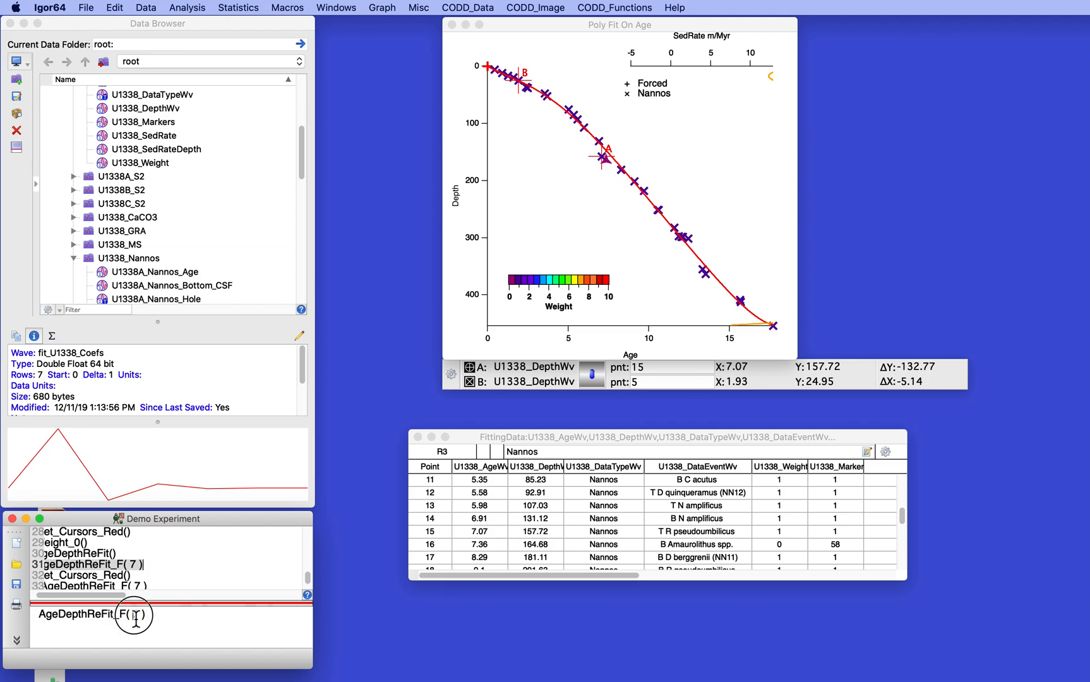
type("3")
key("Return")
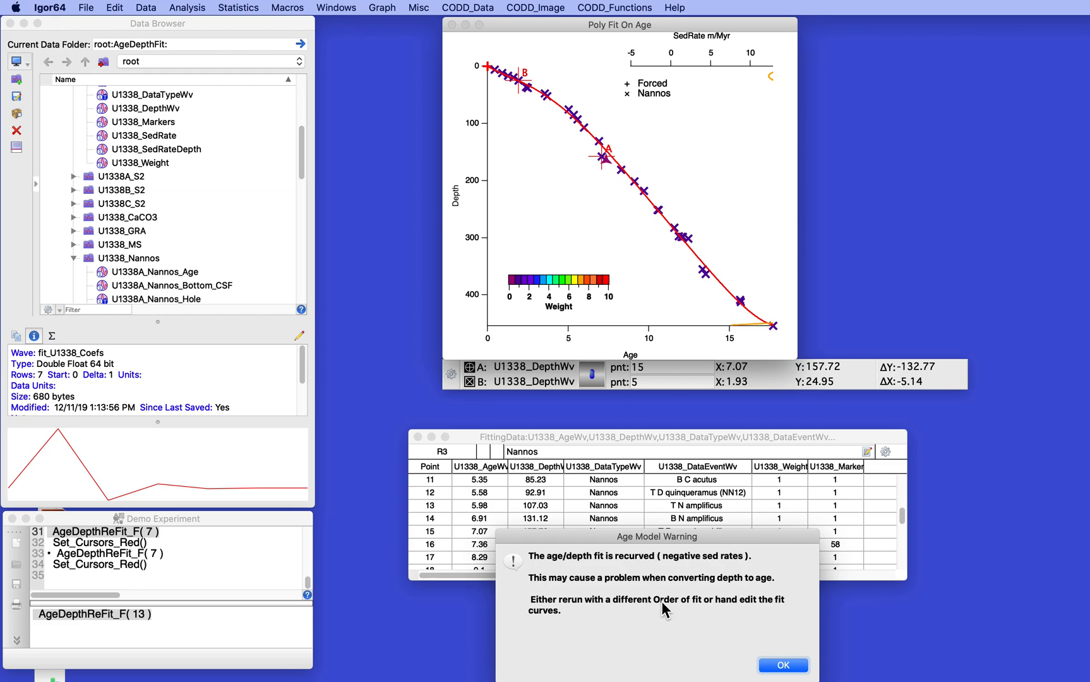
left_click(783, 666)
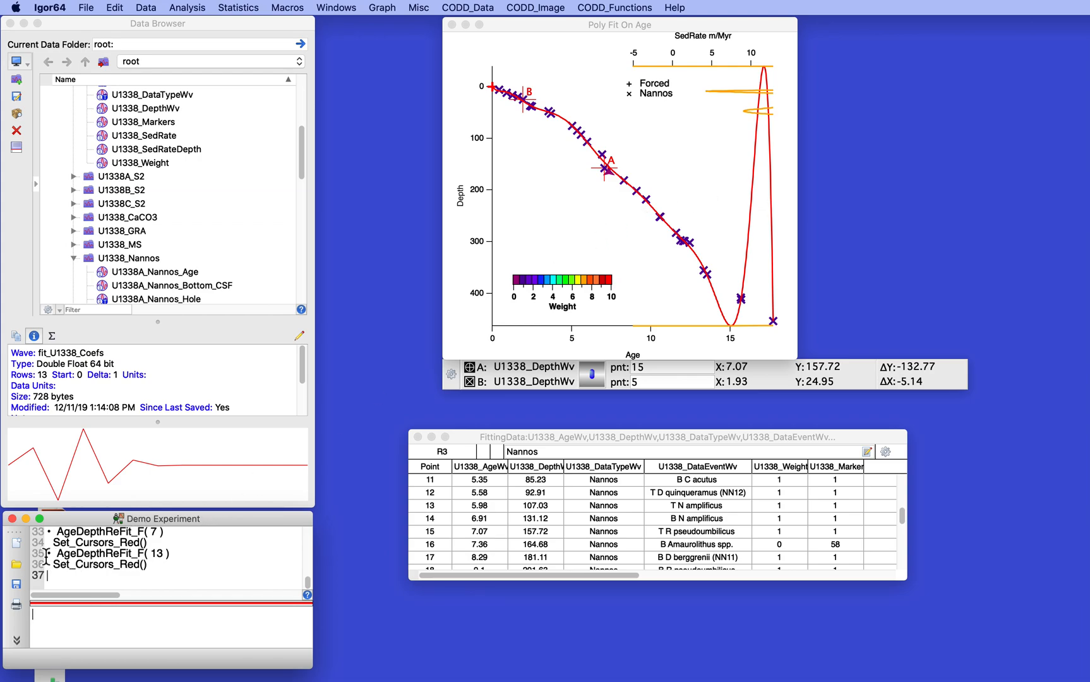
Return the age-depth curve to an order 7 fit by executing AgeDepthReFit_F( 7 ) from the history again.
left_click(47, 532)
key("Return")
key("Return")
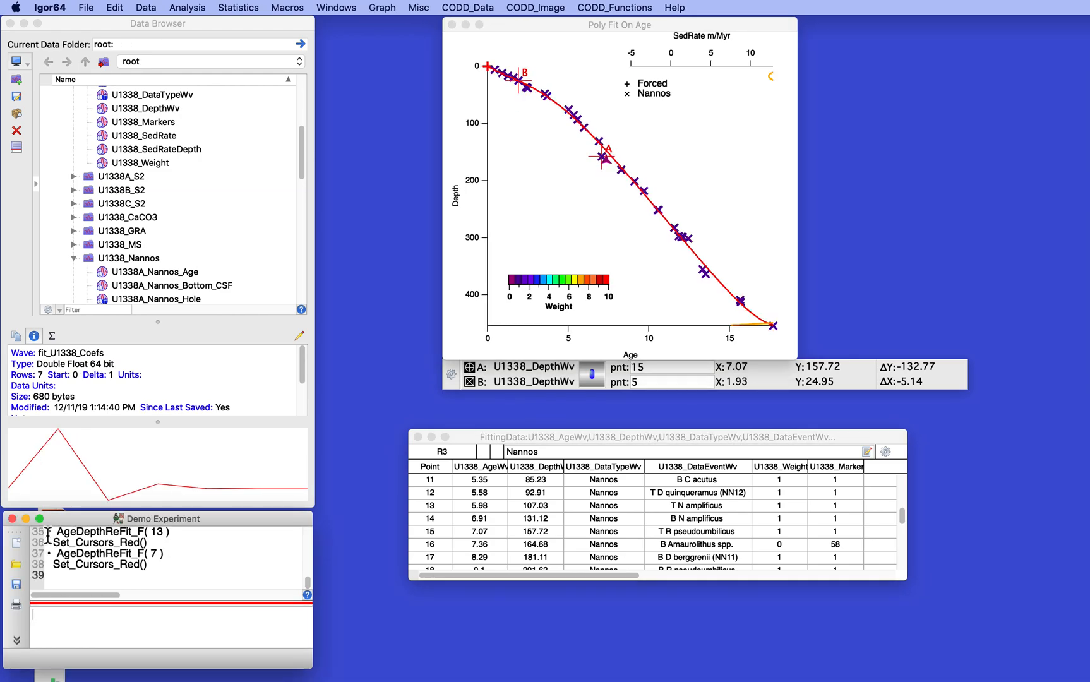